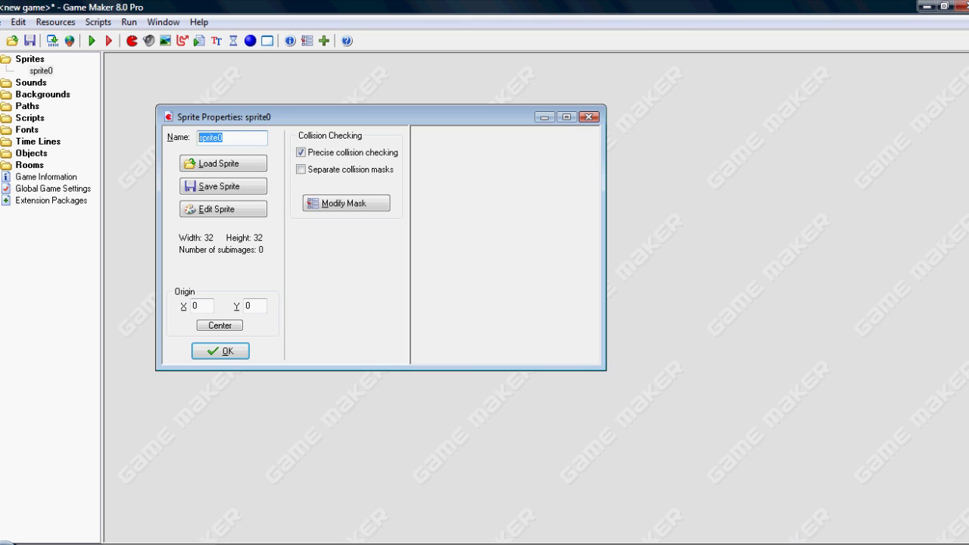
Name the sprite "player", add a blank 32 x 32 image to it and open that image for painting.
{"action": "type", "text": "player"}
{"action": "left_click", "coordinate": [218, 209]}
{"action": "left_click", "coordinate": [368, 76]}
{"action": "double_click", "coordinate": [385, 103]}
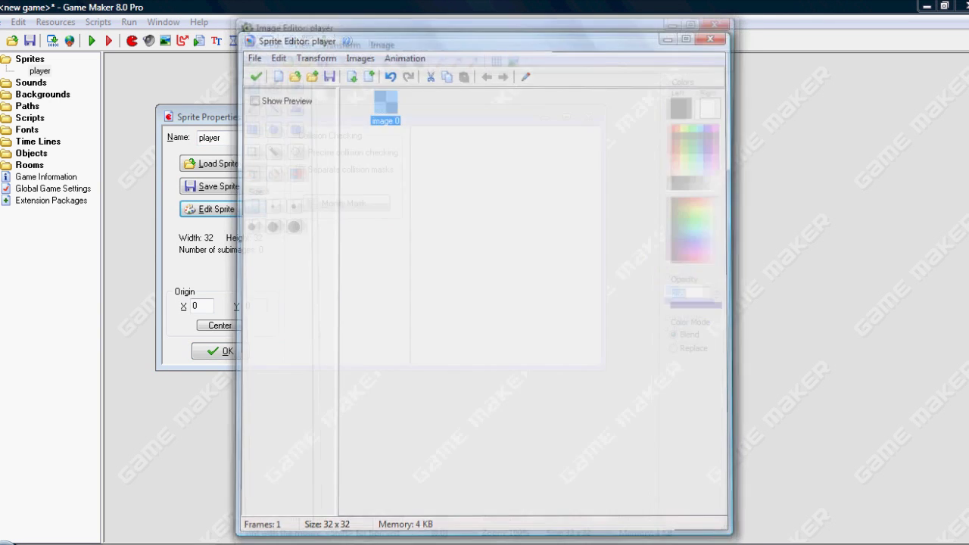
Draw a black-outlined, white-filled circle that covers the whole 32 x 32 canvas.
{"action": "left_click", "coordinate": [474, 60]}
{"action": "left_click", "coordinate": [474, 60]}
{"action": "left_click", "coordinate": [473, 61]}
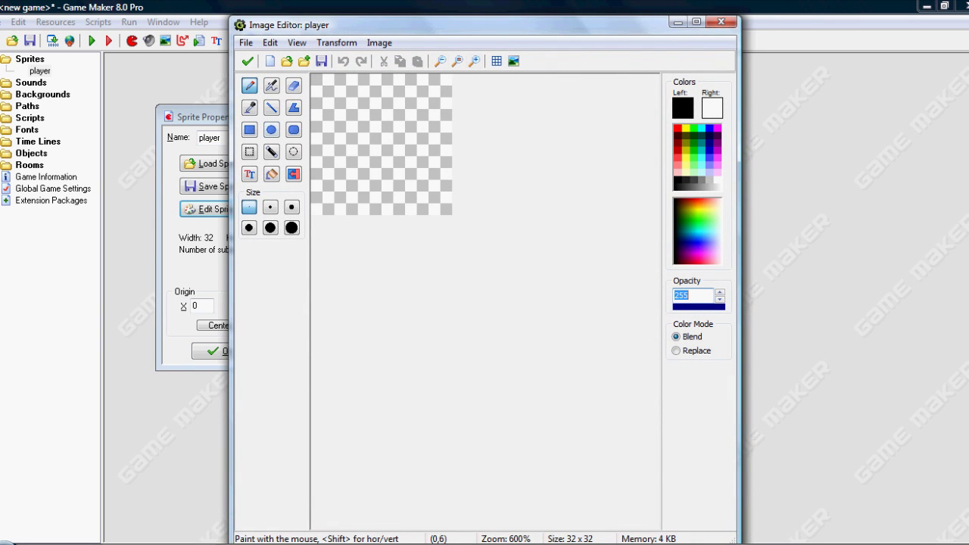
{"action": "left_click", "coordinate": [271, 129]}
{"action": "left_click_drag", "start_coordinate": [313, 75], "coordinate": [452, 214]}
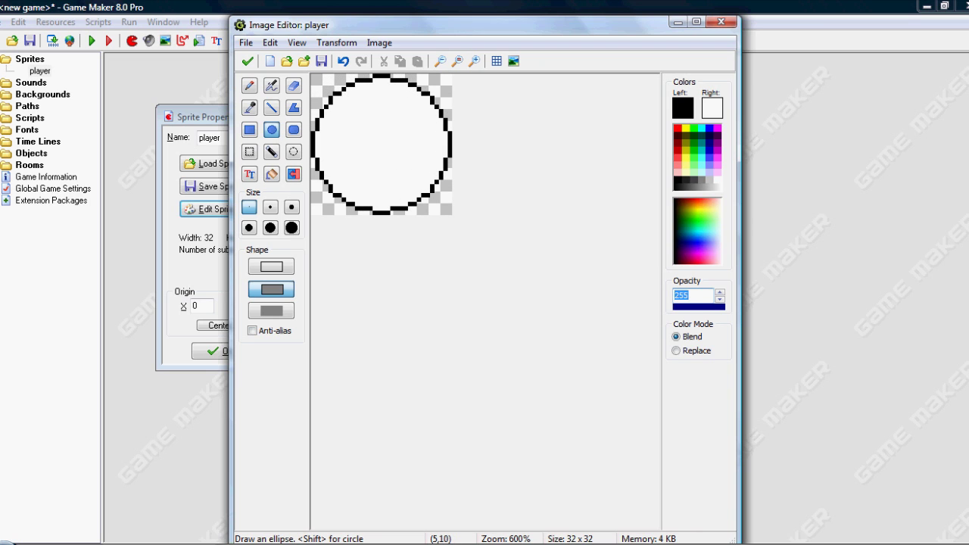
{"action": "left_click", "coordinate": [249, 85]}
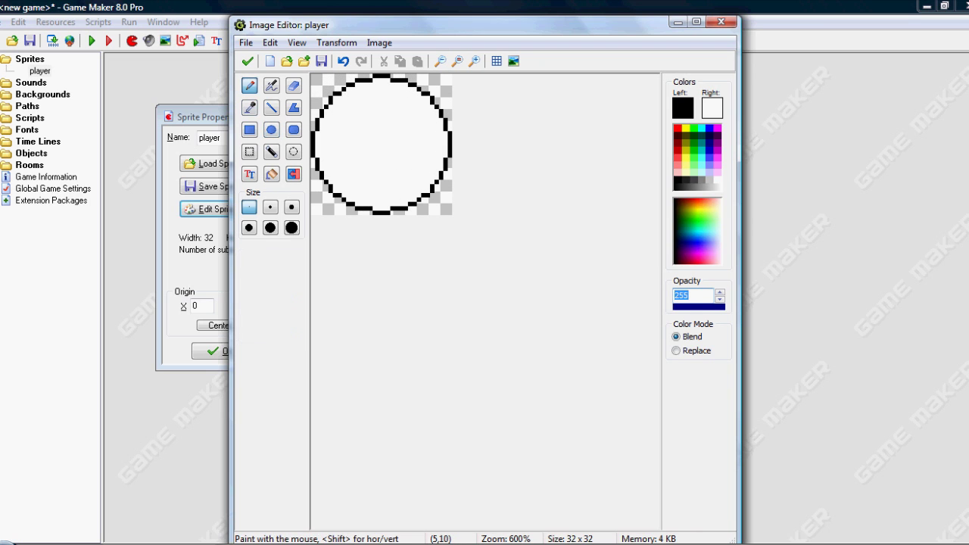
{"action": "left_click", "coordinate": [357, 102]}
{"action": "left_click", "coordinate": [405, 103]}
{"action": "key", "text": "ctrl+z"}
{"action": "key", "text": "ctrl+z"}
Resize the player sprite's canvas to 200% height without keeping the aspect ratio, anchoring the circle at the bottom.
{"action": "left_click", "coordinate": [248, 62]}
{"action": "left_click", "coordinate": [314, 56]}
{"action": "left_click", "coordinate": [333, 148]}
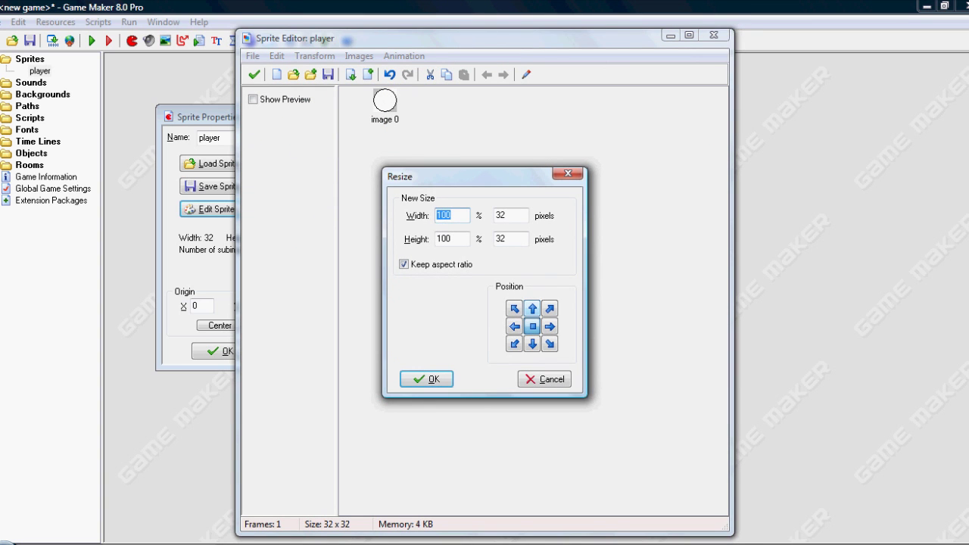
{"action": "left_click", "coordinate": [533, 344]}
{"action": "left_click", "coordinate": [404, 264]}
{"action": "double_click", "coordinate": [445, 239]}
{"action": "type", "text": "200"}
{"action": "key", "text": "Return"}
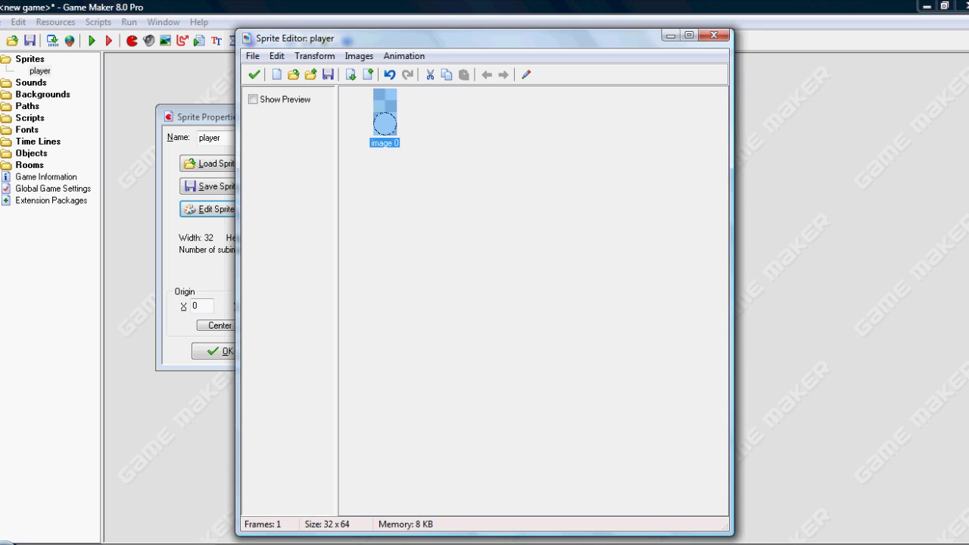
Draw two black straight lines from the circle's sides, converging upward to a narrow gap above it.
{"action": "double_click", "coordinate": [385, 121]}
{"action": "left_click", "coordinate": [475, 61]}
{"action": "left_click", "coordinate": [475, 62]}
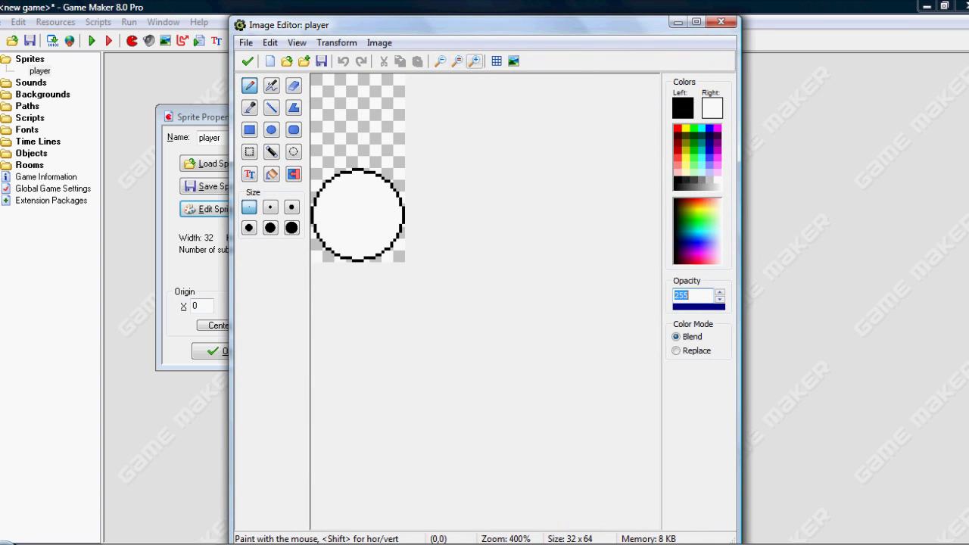
{"action": "left_click", "coordinate": [271, 107]}
{"action": "mouse_move", "coordinate": [324, 182]}
{"action": "left_mouse_down"}
{"action": "mouse_move", "coordinate": [351, 119]}
{"action": "mouse_move", "coordinate": [395, 182]}
{"action": "mouse_move", "coordinate": [406, 205]}
{"action": "mouse_move", "coordinate": [398, 211]}
{"action": "mouse_move", "coordinate": [406, 208]}
{"action": "left_mouse_up"}
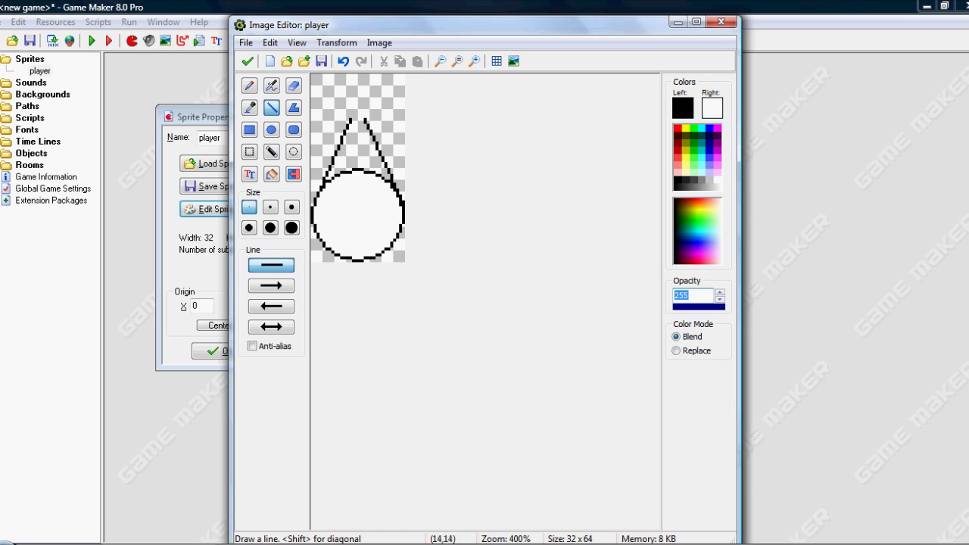
Draw a small black-outlined, dark grey rectangle above the tip of the two lines and set the opacity to 251.
{"action": "left_click", "coordinate": [249, 130]}
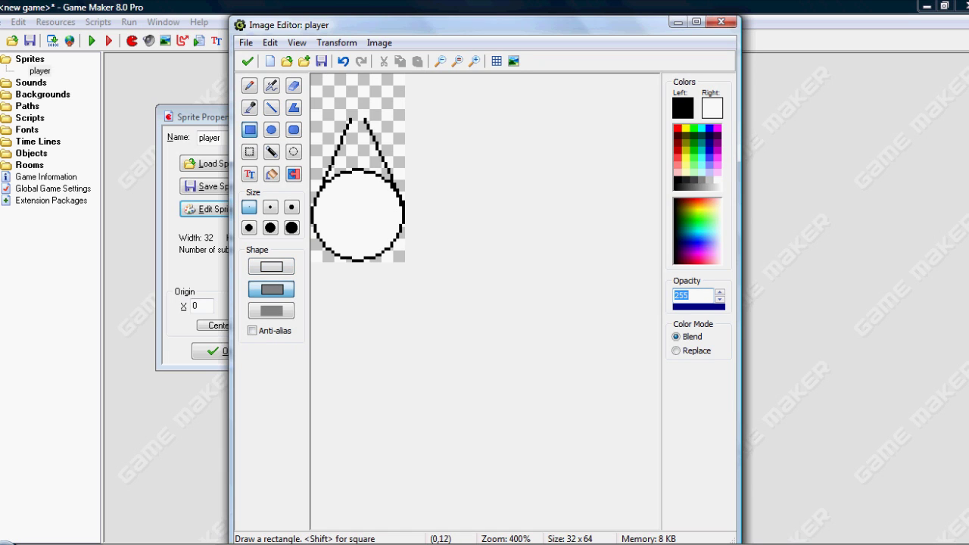
{"action": "right_click", "coordinate": [686, 180]}
{"action": "left_click_drag", "start_coordinate": [348, 84], "coordinate": [363, 117]}
{"action": "key", "text": "ctrl+z"}
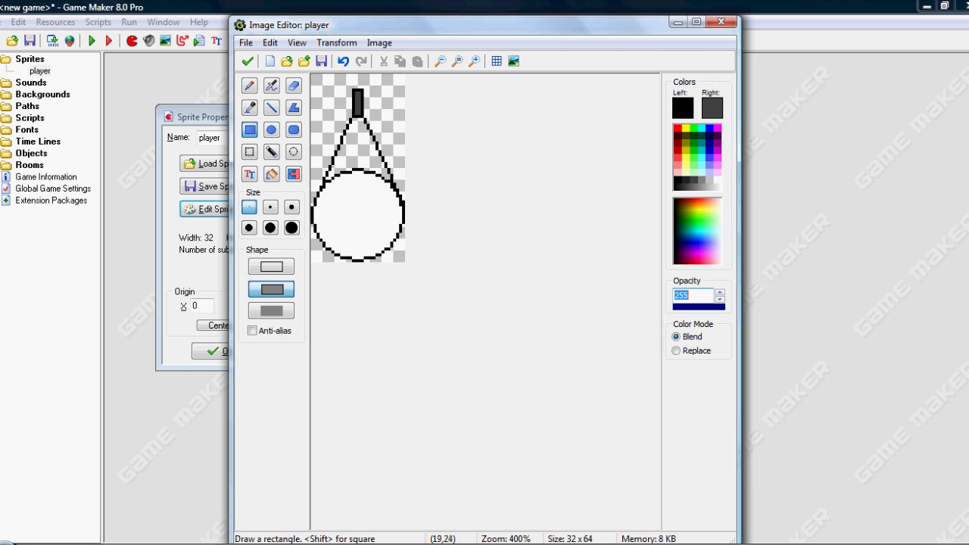
{"action": "type", "text": "251"}
Paint two black eyes in the circle's upper half with the second-smallest pencil size.
{"action": "left_click", "coordinate": [250, 86]}
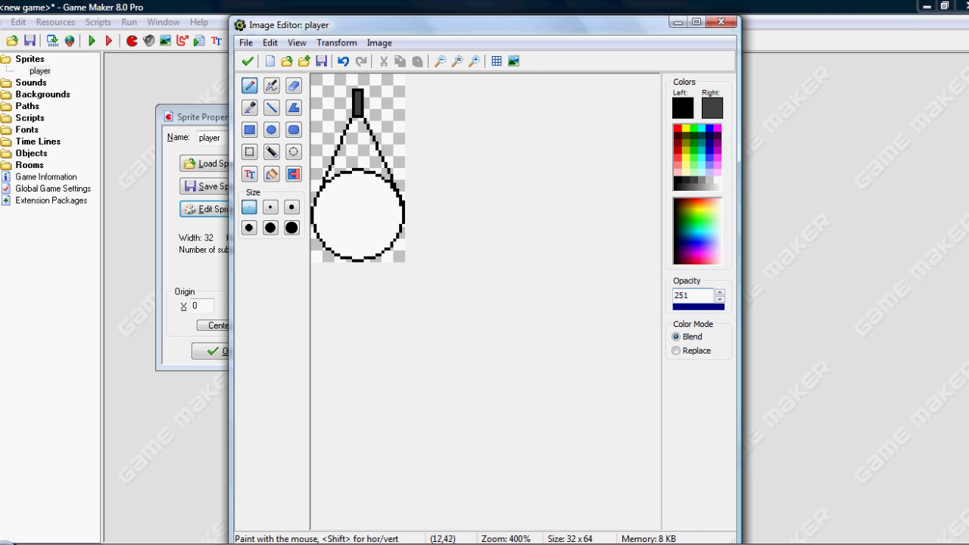
{"action": "mouse_move", "coordinate": [332, 196]}
{"action": "left_mouse_down"}
{"action": "mouse_move", "coordinate": [354, 193]}
{"action": "mouse_move", "coordinate": [348, 188]}
{"action": "left_mouse_up"}
{"action": "key", "text": "ctrl+z"}
{"action": "key", "text": "ctrl+z"}
{"action": "left_click", "coordinate": [291, 207]}
{"action": "left_click", "coordinate": [270, 207]}
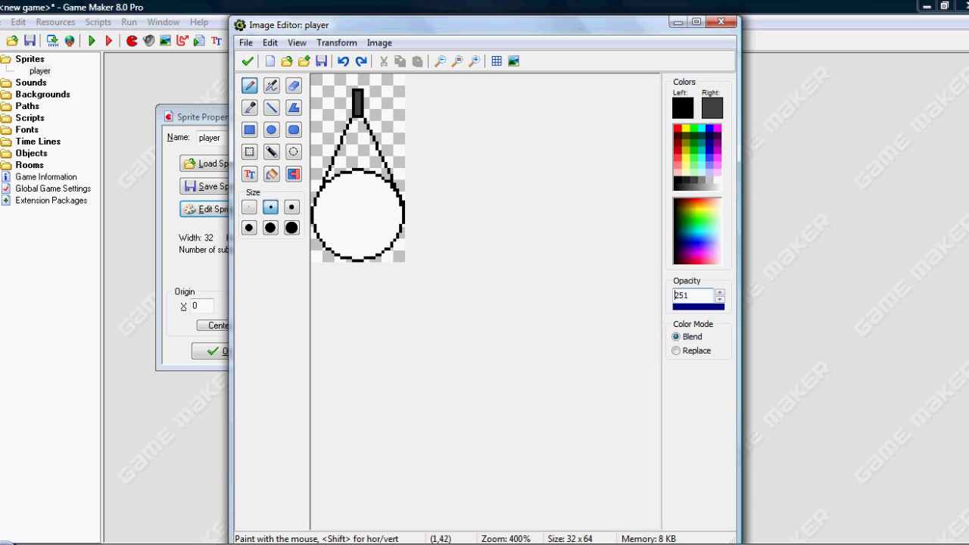
{"action": "left_click", "coordinate": [340, 188]}
{"action": "left_click", "coordinate": [366, 187]}
Draw a thin black curve across the circle below the eyes with the smallest pencil size.
{"action": "left_click", "coordinate": [249, 206]}
{"action": "left_click_drag", "start_coordinate": [318, 202], "coordinate": [377, 204]}
{"action": "key", "text": "ctrl+z"}
{"action": "mouse_move", "coordinate": [318, 204]}
{"action": "left_mouse_down"}
{"action": "mouse_move", "coordinate": [400, 204]}
{"action": "mouse_move", "coordinate": [333, 212]}
{"action": "mouse_move", "coordinate": [321, 199]}
{"action": "left_mouse_up"}
{"action": "key", "text": "ctrl+z"}
Flood fill the circle's area below the curve with dark red and the face area above it with light peach.
{"action": "left_click", "coordinate": [271, 173]}
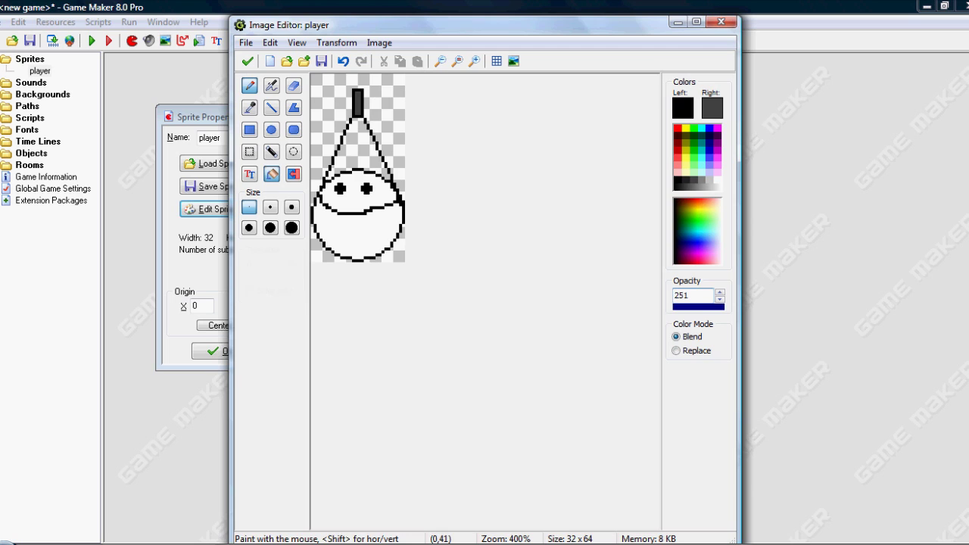
{"action": "left_click_drag", "start_coordinate": [681, 206], "coordinate": [688, 201]}
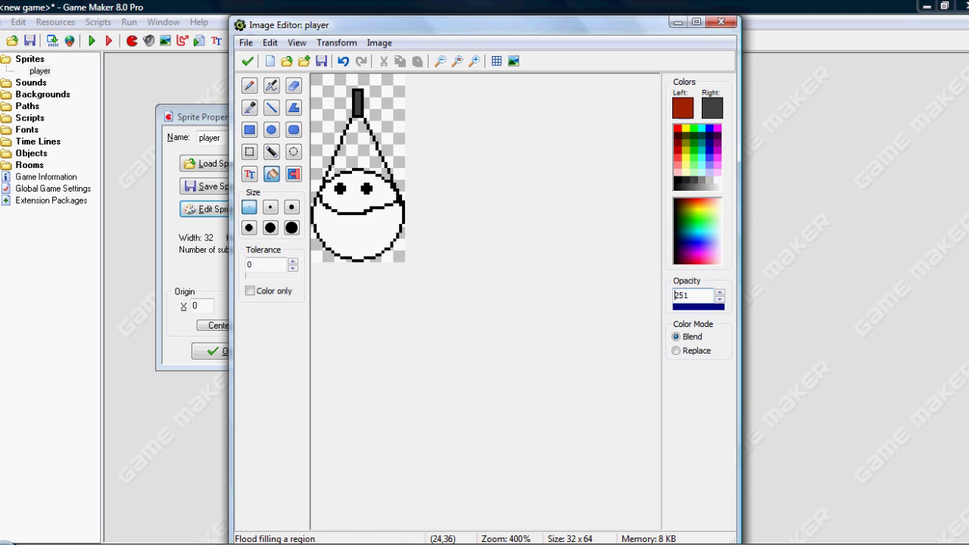
{"action": "left_click", "coordinate": [395, 218]}
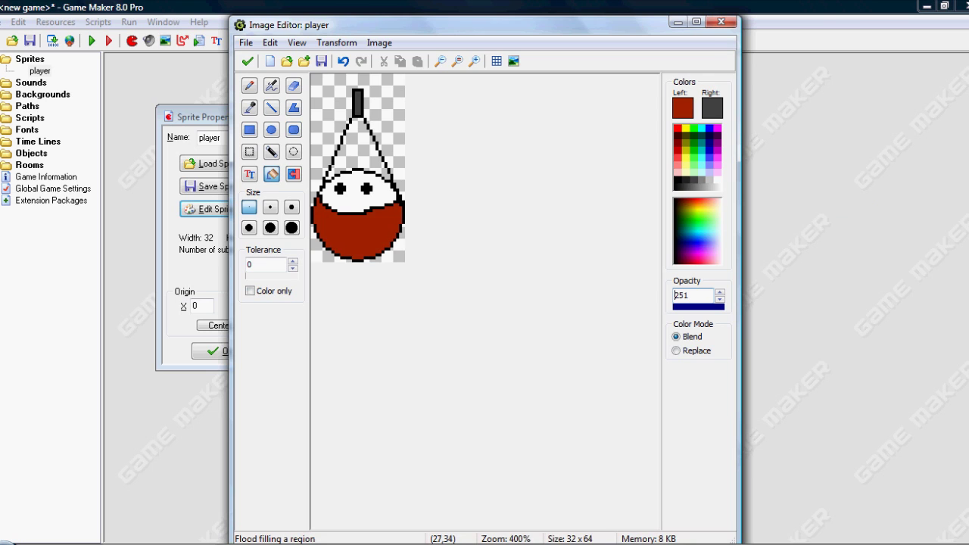
{"action": "left_click_drag", "start_coordinate": [712, 206], "coordinate": [712, 204]}
{"action": "left_click", "coordinate": [381, 201]}
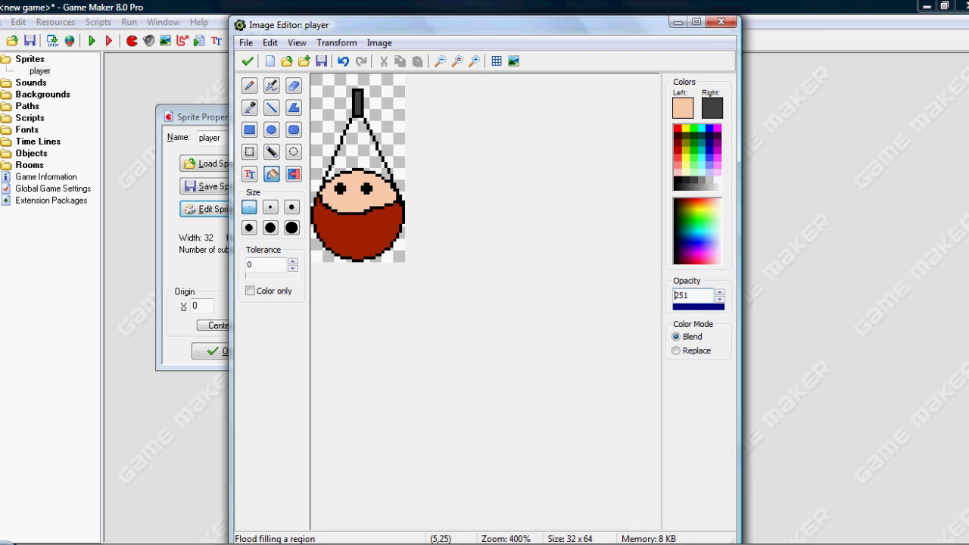
Add white pixel highlights to both eyes and accept the finished player image.
{"action": "left_click", "coordinate": [250, 85]}
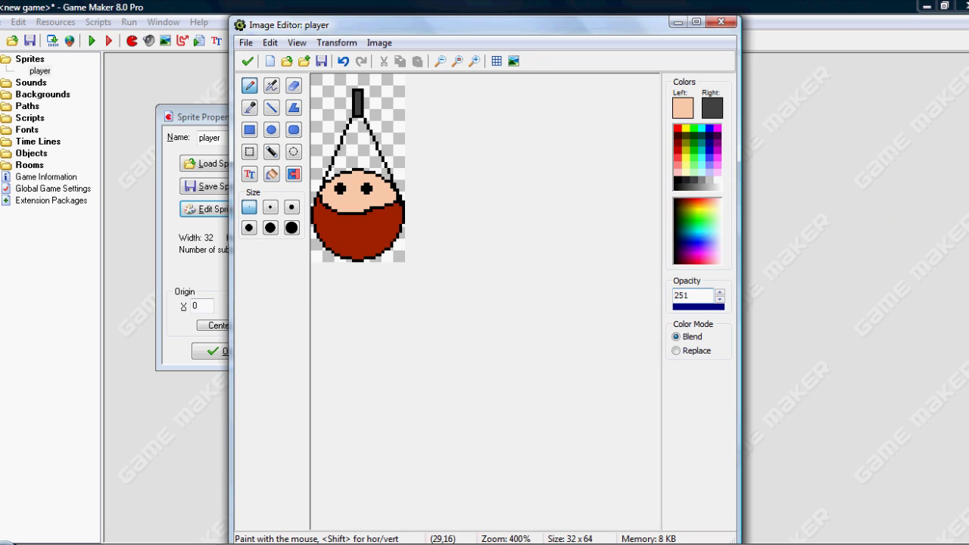
{"action": "left_click", "coordinate": [718, 186]}
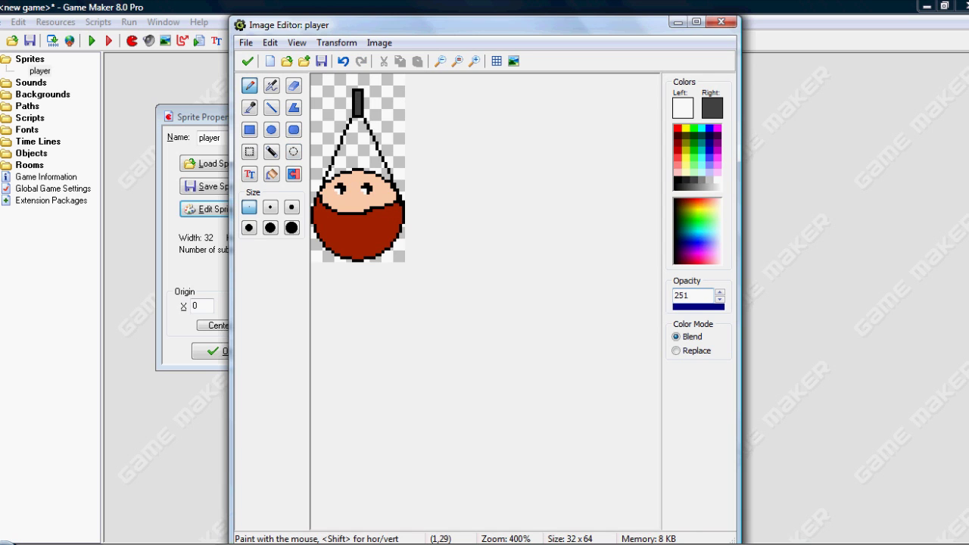
{"action": "left_click", "coordinate": [248, 61]}
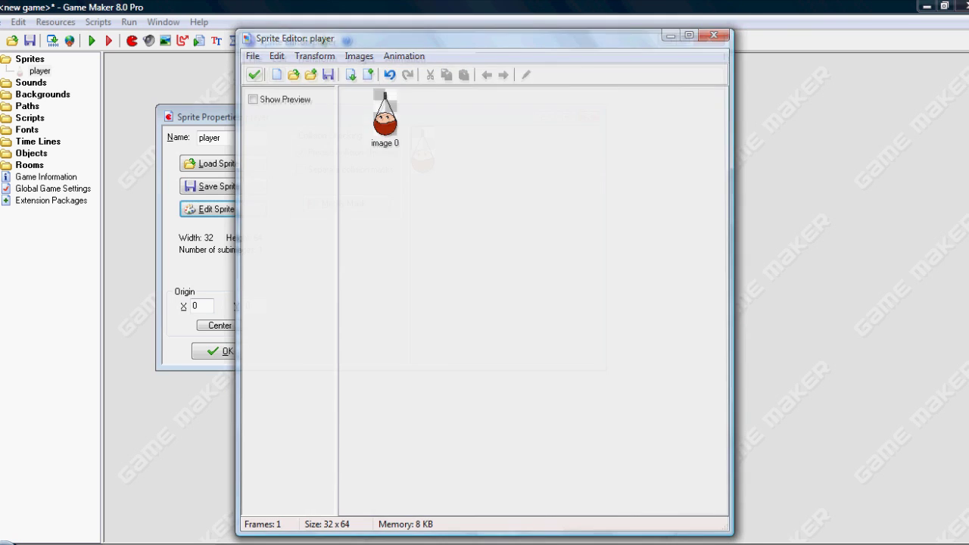
{"action": "left_click", "coordinate": [253, 74]}
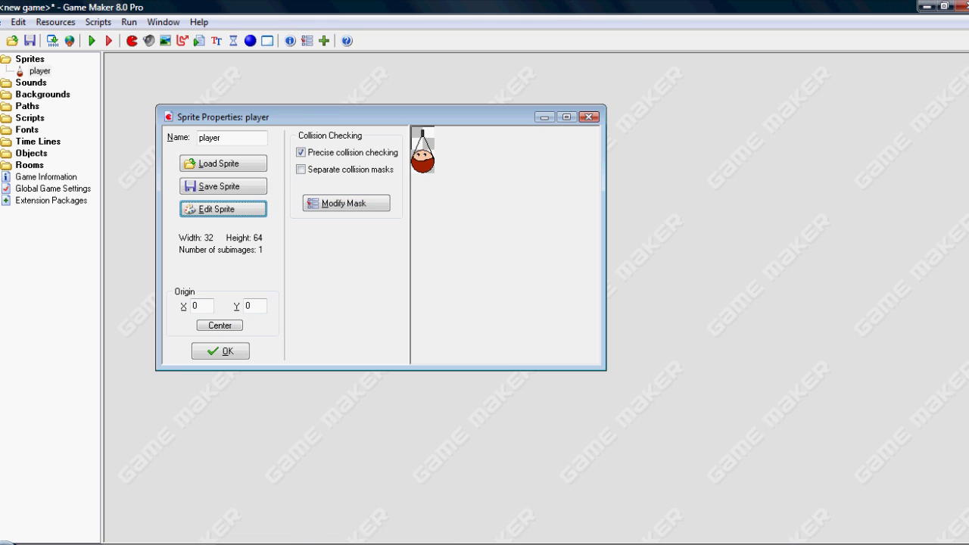
Set the player sprite's origin to X 16, Y 6 and save its properties.
{"action": "left_click", "coordinate": [219, 325]}
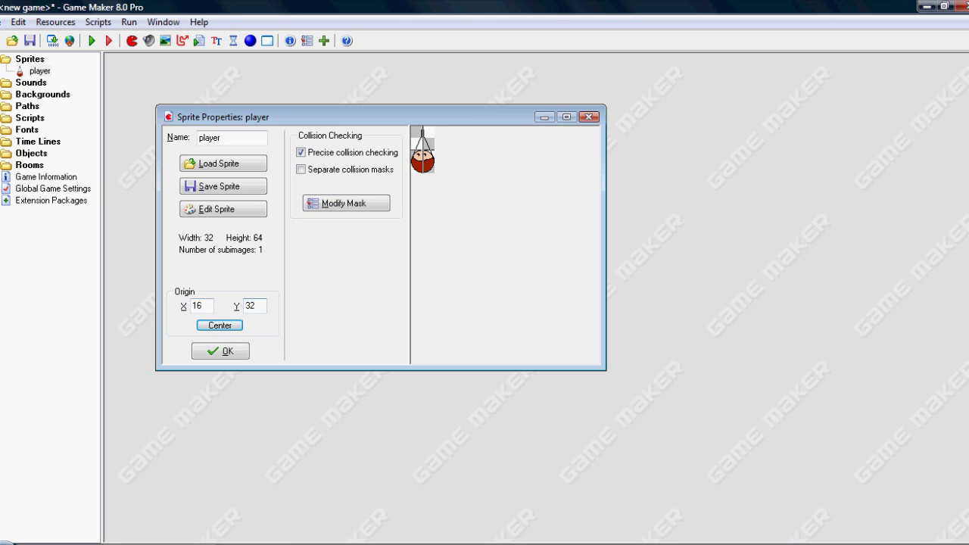
{"action": "double_click", "coordinate": [259, 306]}
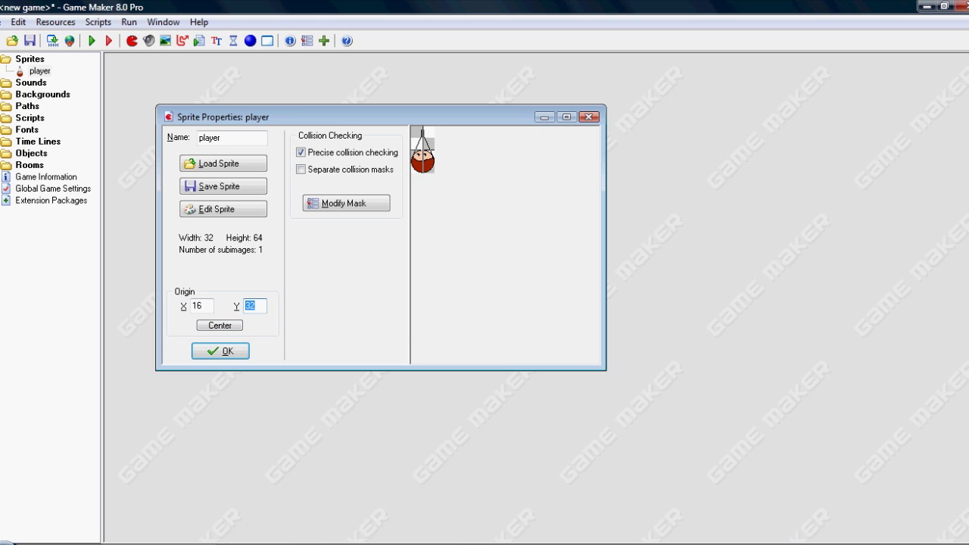
{"action": "mouse_move", "coordinate": [423, 136]}
{"action": "left_mouse_down"}
{"action": "mouse_move", "coordinate": [422, 145]}
{"action": "mouse_move", "coordinate": [422, 130]}
{"action": "left_mouse_up"}
{"action": "left_click", "coordinate": [220, 351]}
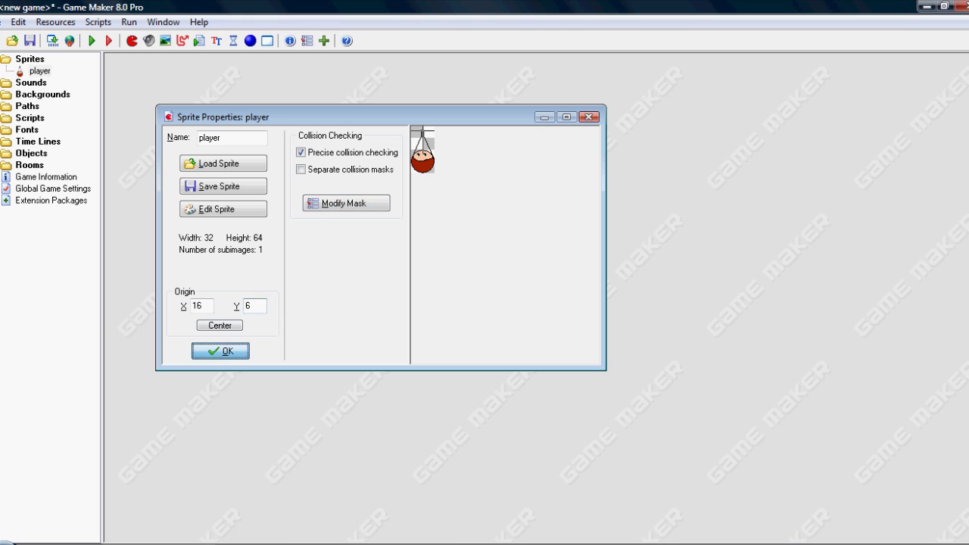
Create a new sprite named "Pbullet" and add a blank 32 x 32 image to it.
{"action": "right_click", "coordinate": [31, 59]}
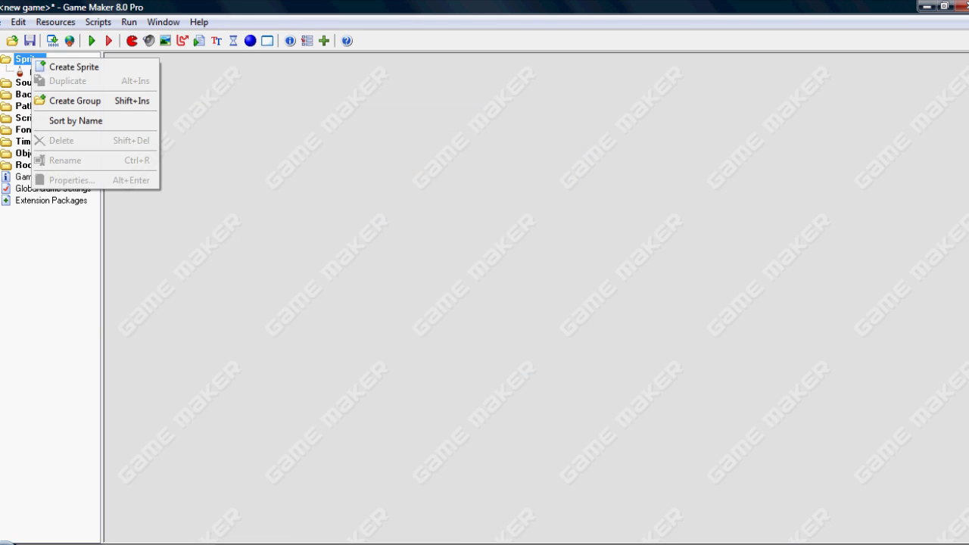
{"action": "left_click", "coordinate": [51, 67]}
{"action": "key", "text": "shift+End"}
{"action": "type", "text": "bullet"}
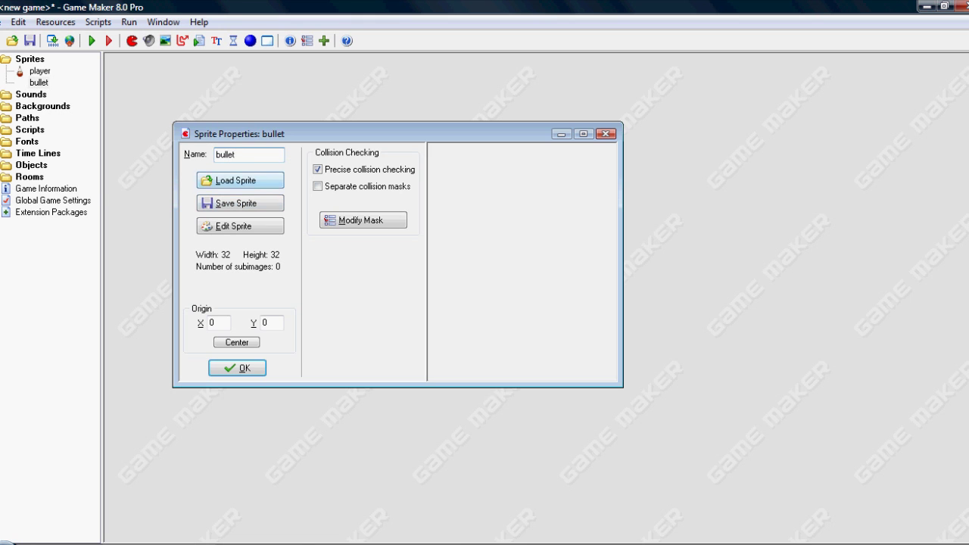
{"action": "key", "text": "Home"}
{"action": "type", "text": "P"}
{"action": "key", "text": "alt+e"}
{"action": "left_click", "coordinate": [367, 75]}
{"action": "left_click", "coordinate": [315, 56]}
{"action": "left_click", "coordinate": [336, 148]}
{"action": "type", "text": "20"}
{"action": "key", "text": "Return"}
{"action": "key", "text": "ctrl+z"}
Resize the Pbullet sprite's canvas to 20% with the aspect ratio kept.
{"action": "left_click", "coordinate": [315, 56]}
{"action": "left_click", "coordinate": [336, 148]}
{"action": "left_click", "coordinate": [404, 264]}
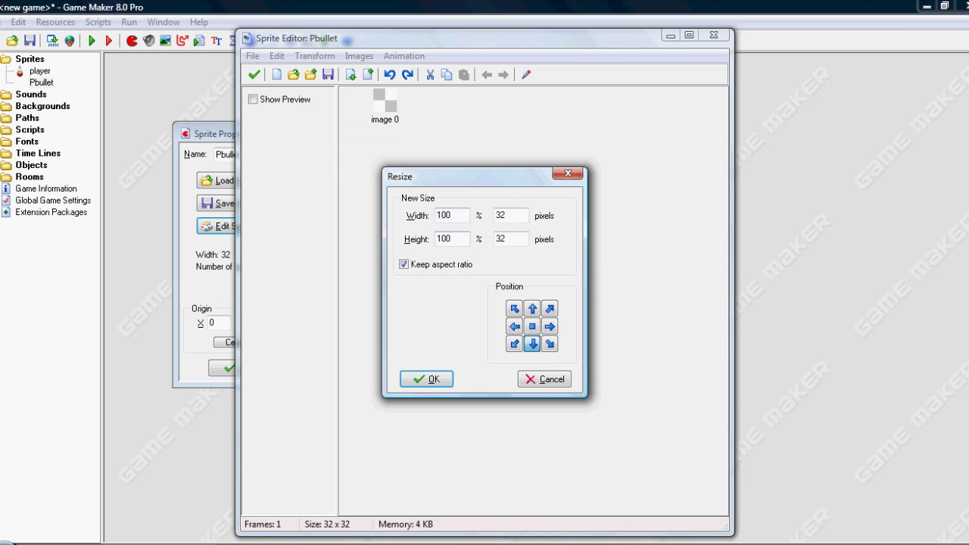
{"action": "double_click", "coordinate": [445, 215]}
{"action": "type", "text": "20"}
{"action": "key", "text": "Return"}
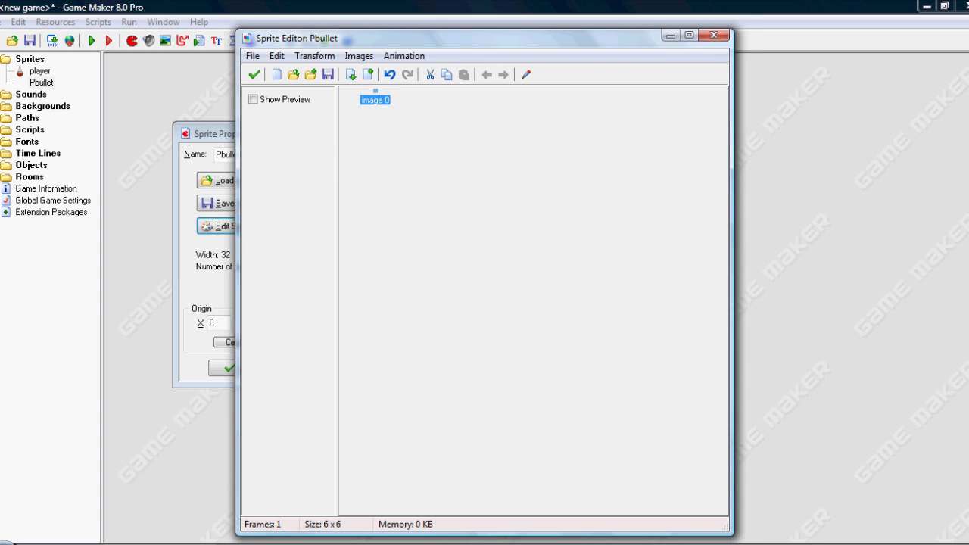
Draw a black-outlined, dark grey circle filling the 6 x 6 Pbullet canvas and accept the image.
{"action": "double_click", "coordinate": [376, 98]}
{"action": "left_click", "coordinate": [475, 62]}
{"action": "left_click", "coordinate": [474, 62]}
{"action": "left_click", "coordinate": [474, 61]}
{"action": "left_click", "coordinate": [474, 61]}
{"action": "left_click", "coordinate": [475, 61]}
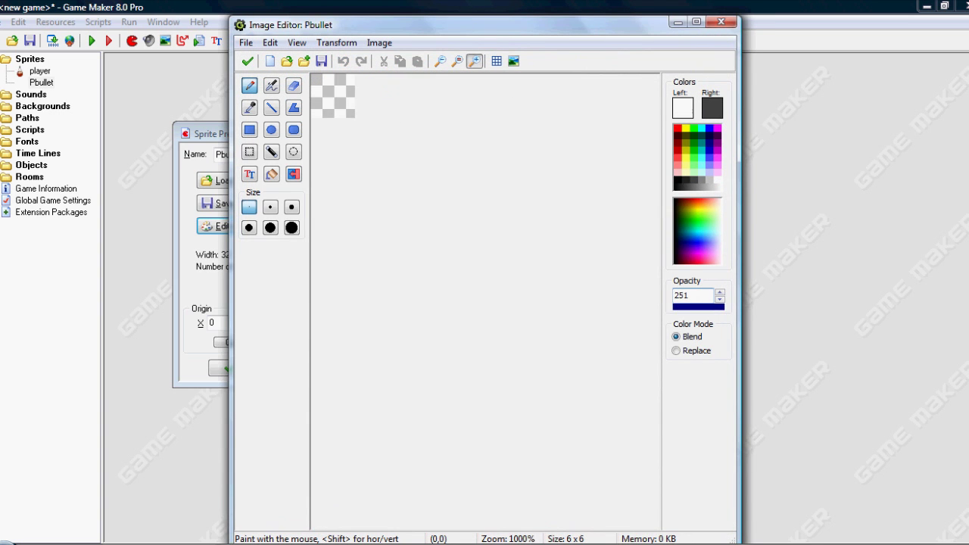
{"action": "left_click", "coordinate": [474, 62]}
{"action": "left_click", "coordinate": [474, 62]}
{"action": "left_click", "coordinate": [474, 61]}
{"action": "left_click", "coordinate": [271, 129]}
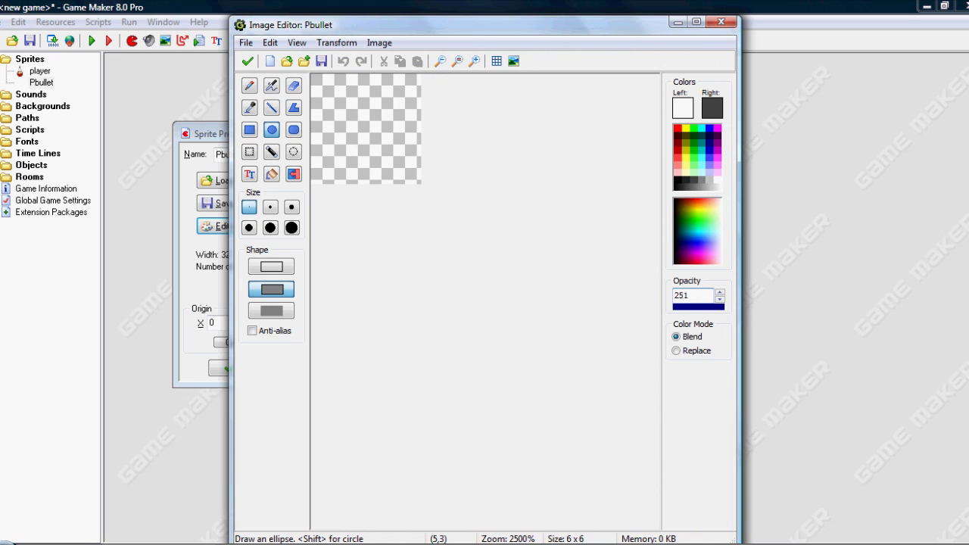
{"action": "left_click", "coordinate": [677, 180]}
{"action": "left_click_drag", "start_coordinate": [319, 81], "coordinate": [413, 176]}
{"action": "left_click", "coordinate": [247, 61]}
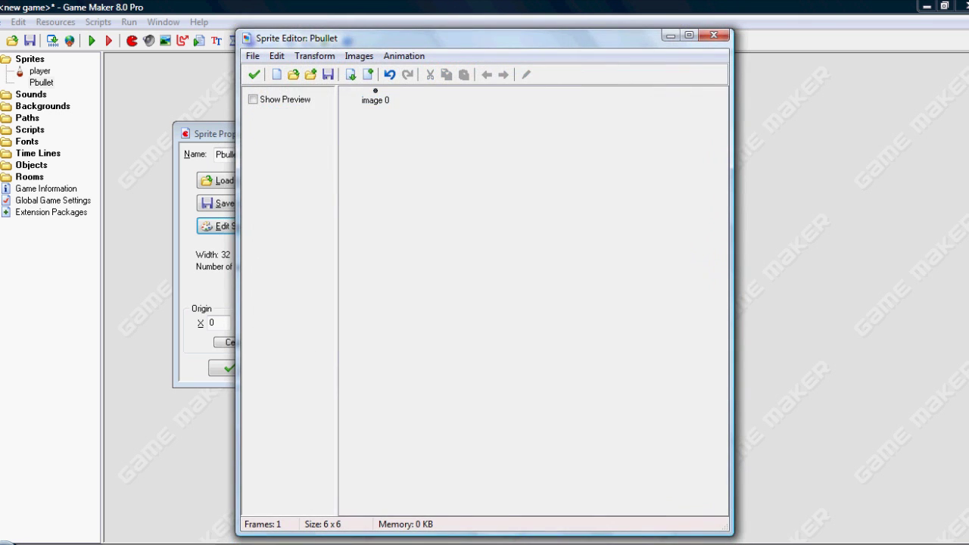
Accept the edited Pbullet sprite, center its origin and save its properties.
{"action": "left_click", "coordinate": [315, 56]}
{"action": "left_click", "coordinate": [314, 56]}
{"action": "left_click", "coordinate": [253, 74]}
{"action": "left_click", "coordinate": [236, 342]}
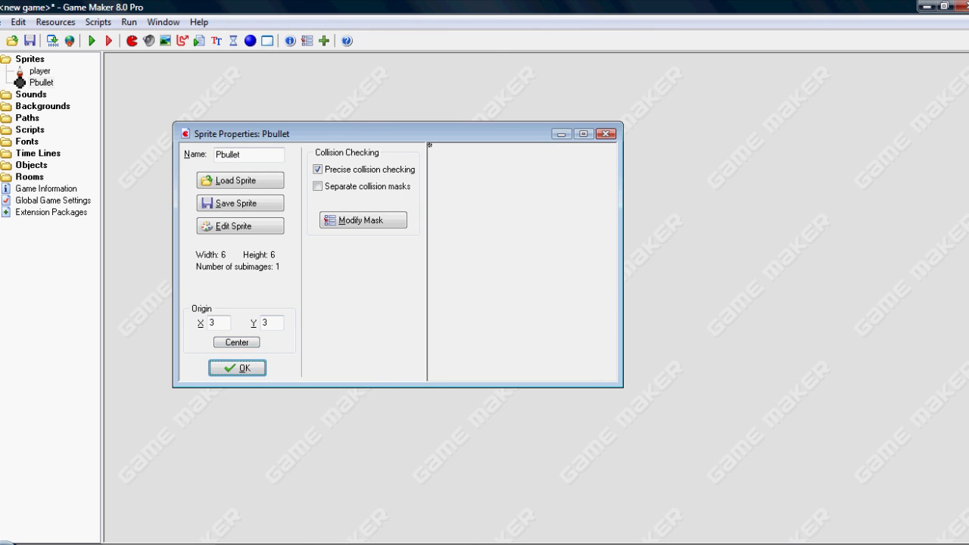
{"action": "key", "text": "Return"}
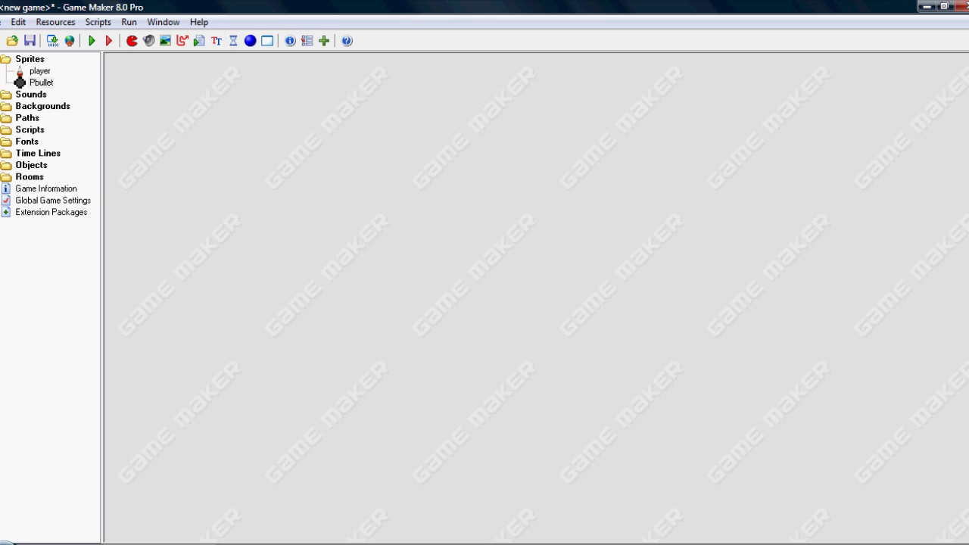
{"action": "right_click", "coordinate": [34, 58]}
{"action": "left_click", "coordinate": [69, 65]}
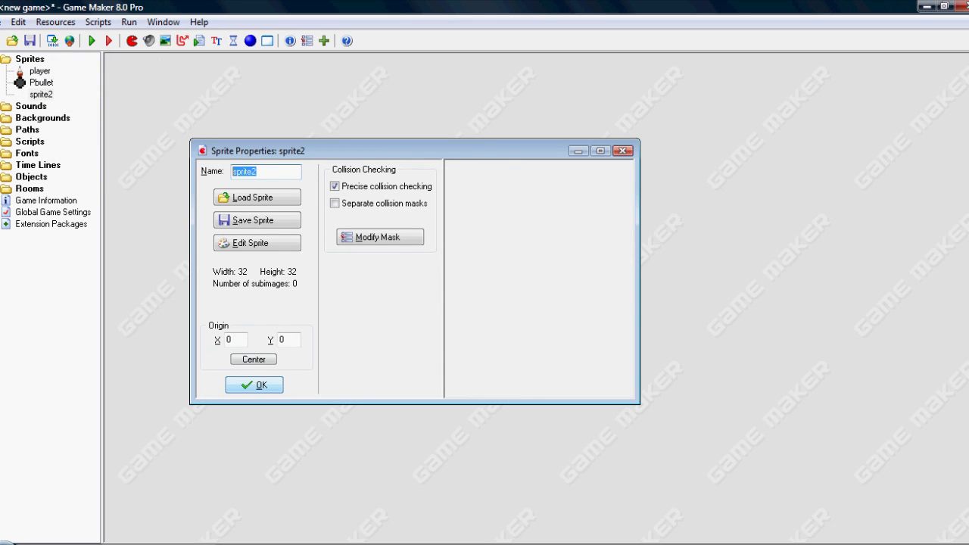
{"action": "left_click", "coordinate": [255, 385]}
{"action": "right_click", "coordinate": [47, 94]}
{"action": "left_click", "coordinate": [84, 175]}
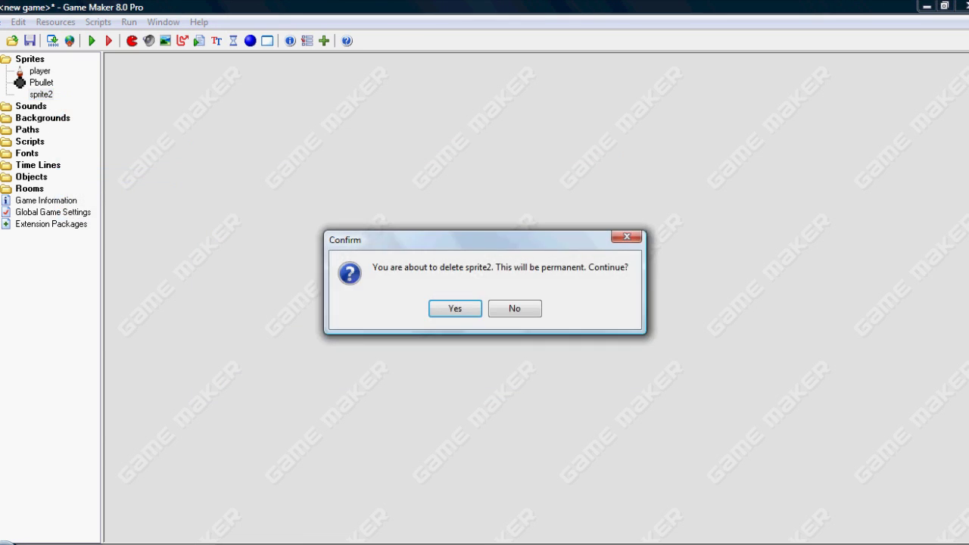
{"action": "left_click", "coordinate": [452, 307]}
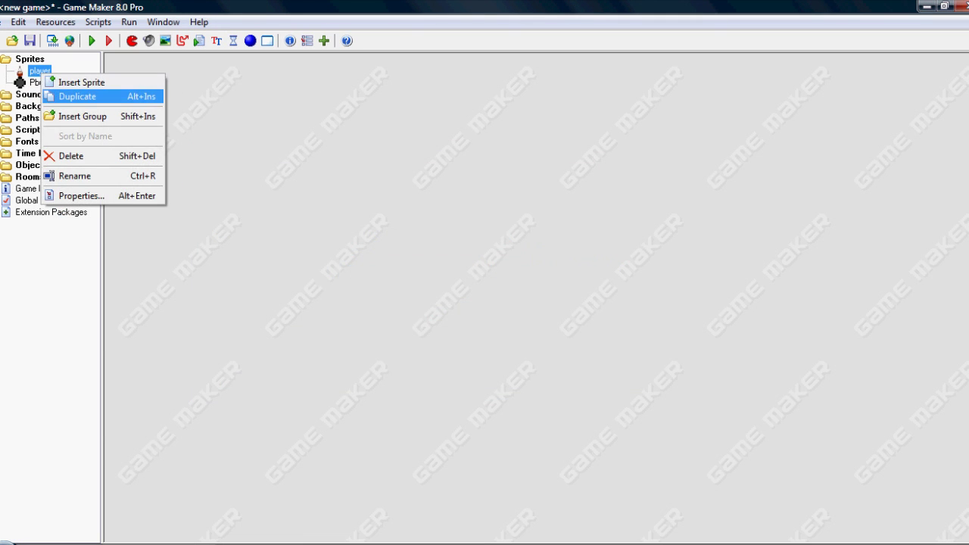
Duplicate the player sprite, name the copy "enemy" and open its image for editing.
{"action": "left_click", "coordinate": [76, 97]}
{"action": "type", "text": "enemy"}
{"action": "left_click", "coordinate": [273, 260]}
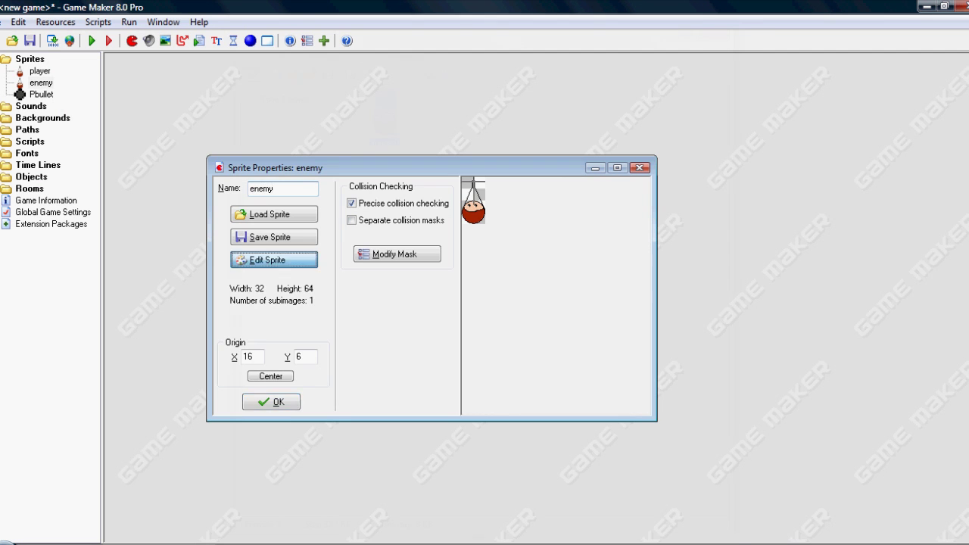
Mirror and flip the enemy image so its head is at the top and the gun points down.
{"action": "left_click", "coordinate": [314, 56]}
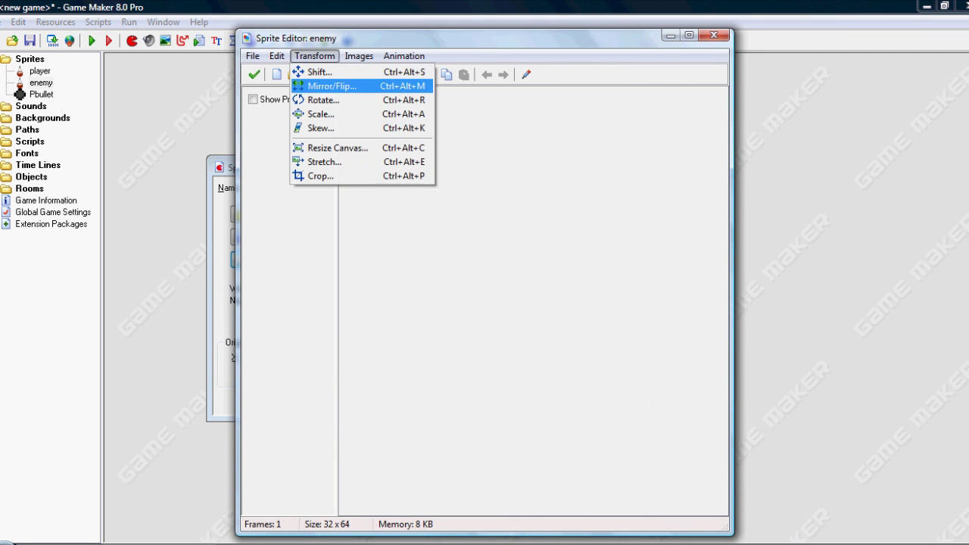
{"action": "left_click", "coordinate": [331, 86]}
{"action": "left_click", "coordinate": [377, 354]}
{"action": "left_click", "coordinate": [518, 354]}
{"action": "left_click", "coordinate": [367, 401]}
Colorize the enemy image by shifting its hue to green and accept the edited sprite.
{"action": "left_click", "coordinate": [358, 56]}
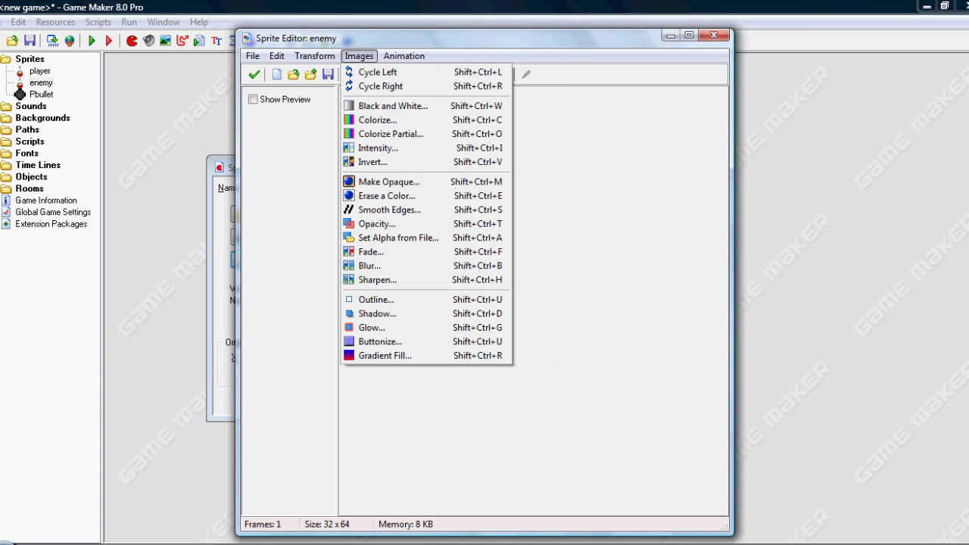
{"action": "left_click", "coordinate": [377, 119]}
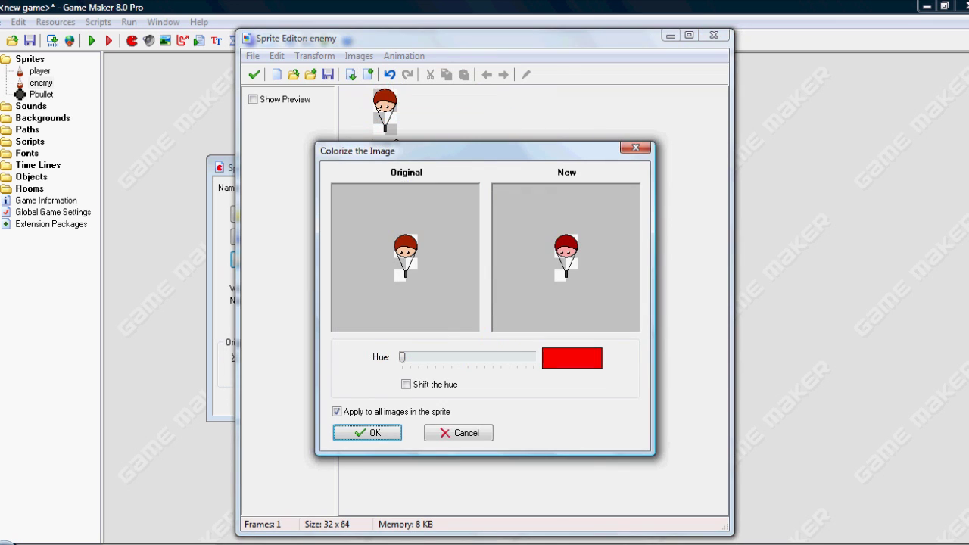
{"action": "left_click", "coordinate": [407, 385]}
{"action": "left_click_drag", "start_coordinate": [402, 356], "coordinate": [434, 357]}
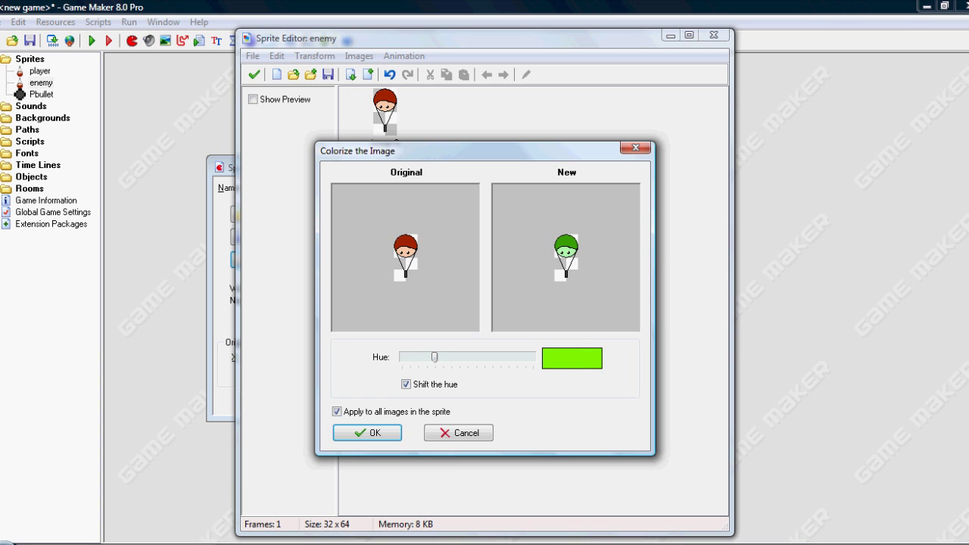
{"action": "left_click", "coordinate": [367, 433]}
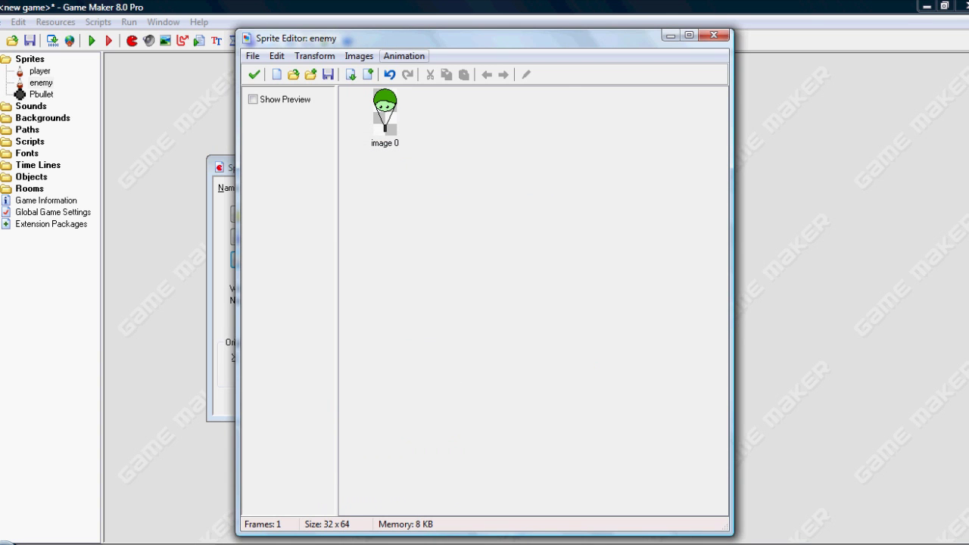
{"action": "left_click", "coordinate": [253, 74]}
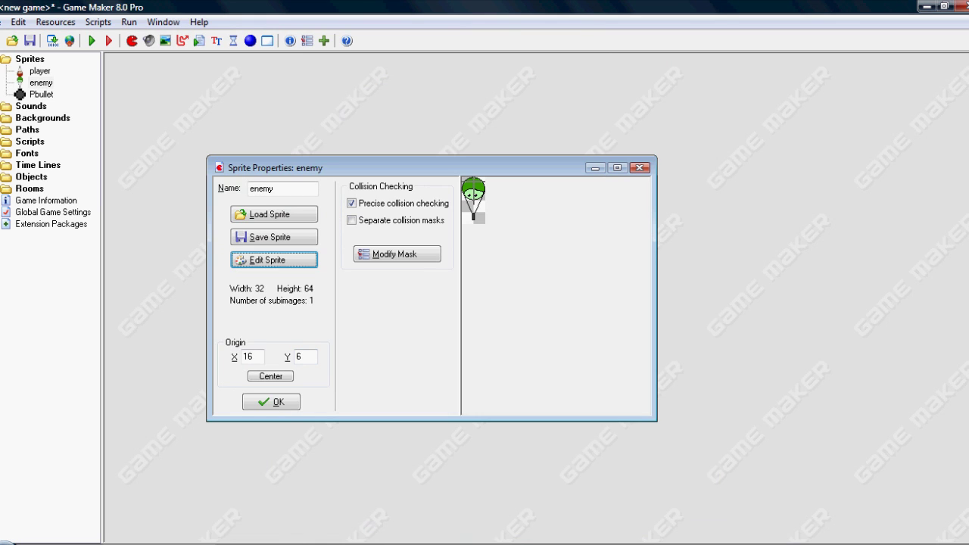
Set the enemy sprite's origin Y to 58 and save its properties.
{"action": "key", "text": "Tab"}
{"action": "key", "text": "Tab"}
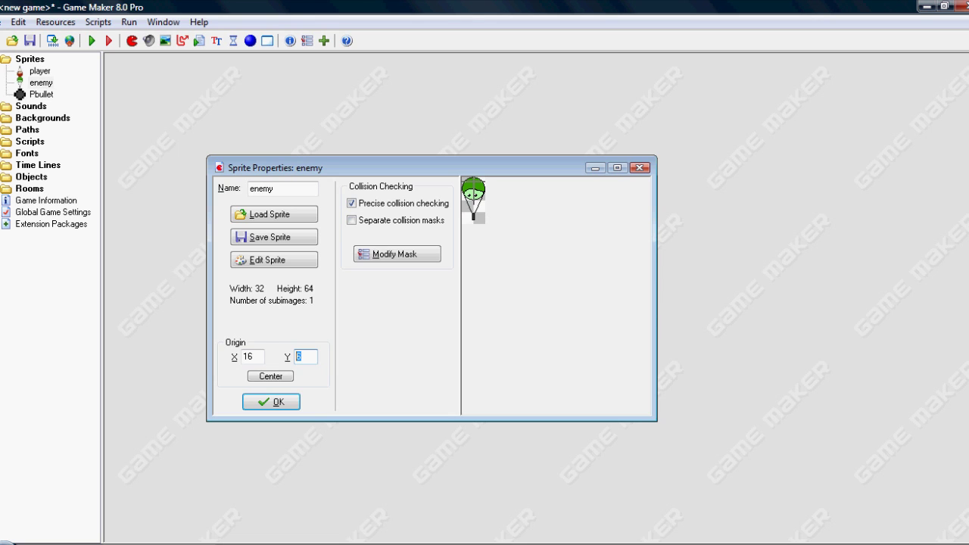
{"action": "type", "text": "58"}
{"action": "left_click", "coordinate": [271, 402]}
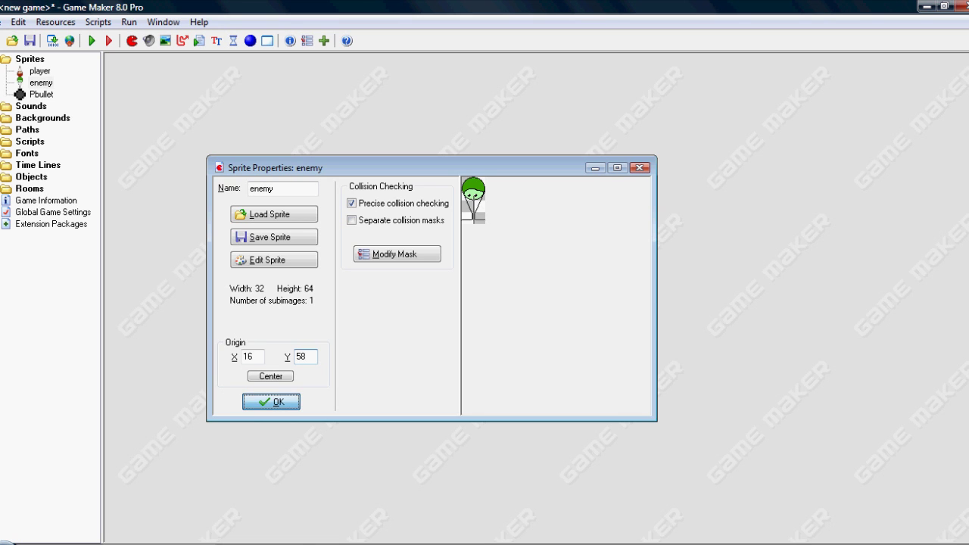
Rename the Pbullet sprite to "bullet" and save its properties.
{"action": "double_click", "coordinate": [41, 94]}
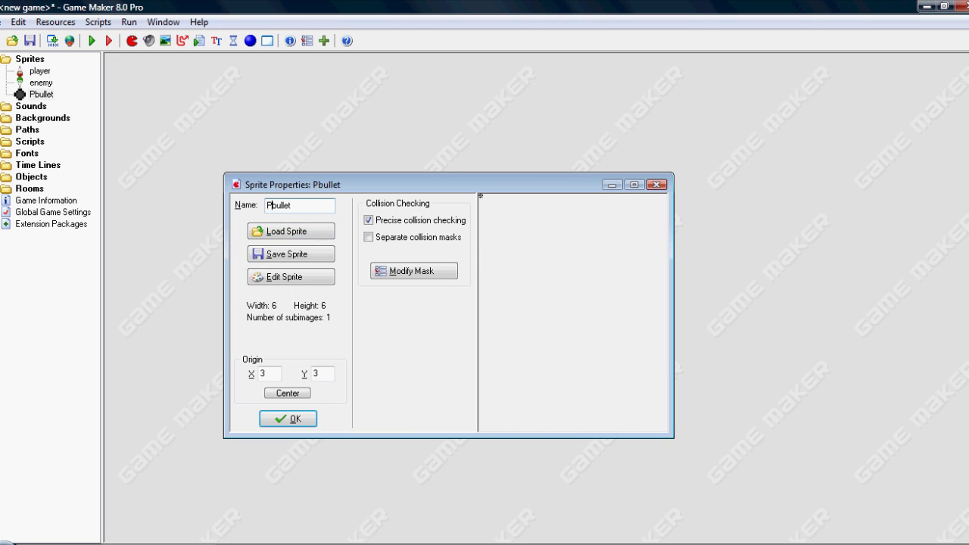
{"action": "key", "text": "BackSpace"}
{"action": "left_click", "coordinate": [288, 418]}
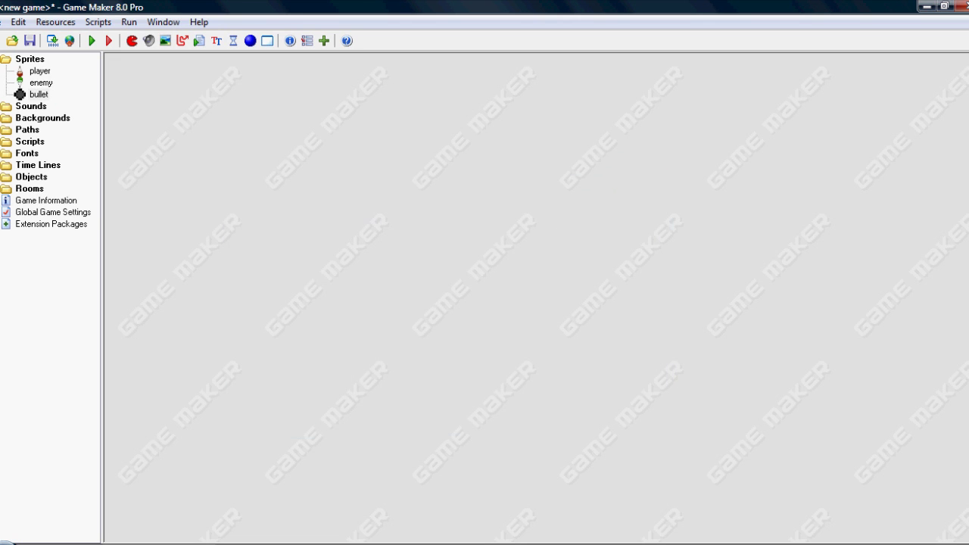
Create a new sprite named "wall", add a blank 32 x 32 image to it and open that image for drawing.
{"action": "right_click", "coordinate": [32, 59]}
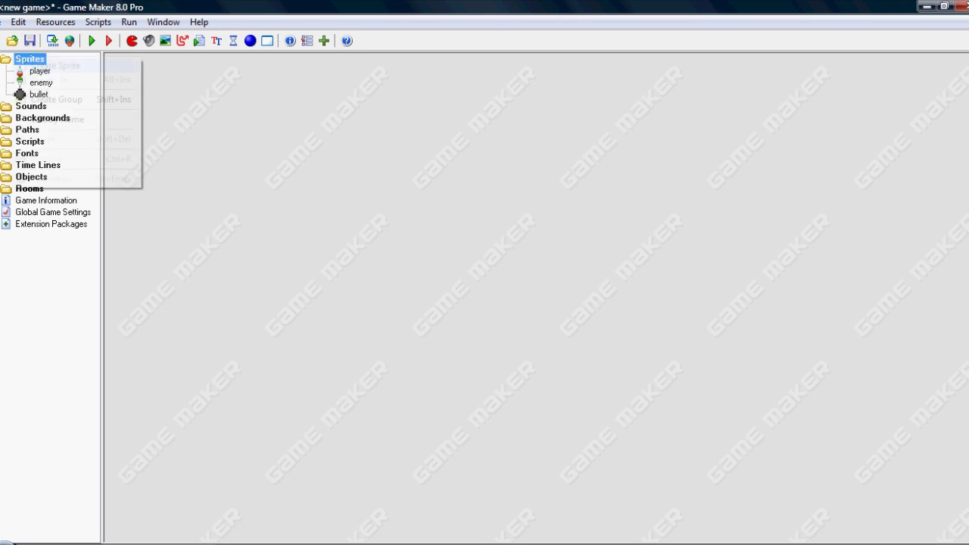
{"action": "left_click", "coordinate": [62, 66]}
{"action": "double_click", "coordinate": [295, 223]}
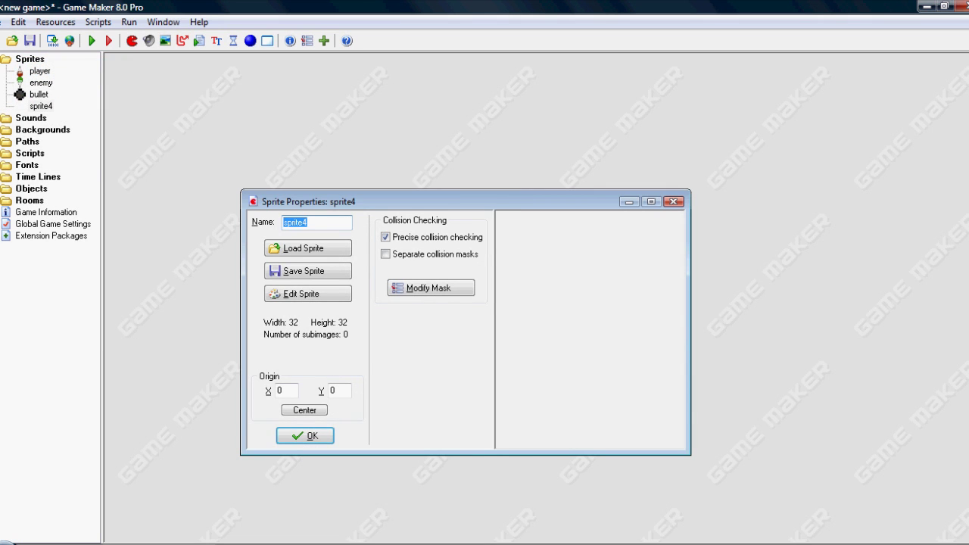
{"action": "type", "text": "wall"}
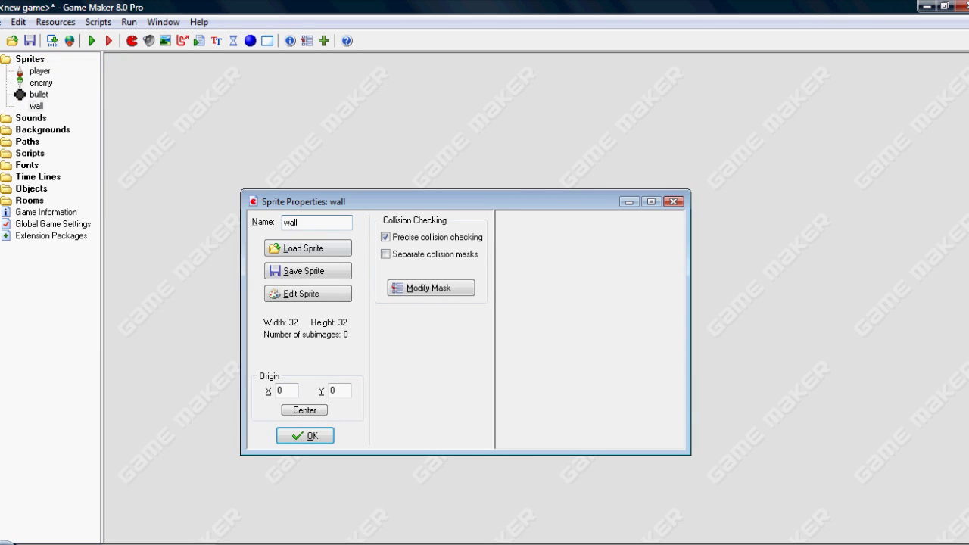
{"action": "left_click", "coordinate": [308, 294]}
{"action": "left_click", "coordinate": [368, 75]}
{"action": "double_click", "coordinate": [386, 103]}
Draw a black-outlined, dark grey rectangle filling the 32 x 32 wall canvas and accept the image.
{"action": "left_click", "coordinate": [475, 61]}
{"action": "left_click", "coordinate": [474, 61]}
{"action": "left_click", "coordinate": [474, 61]}
{"action": "left_click", "coordinate": [474, 61]}
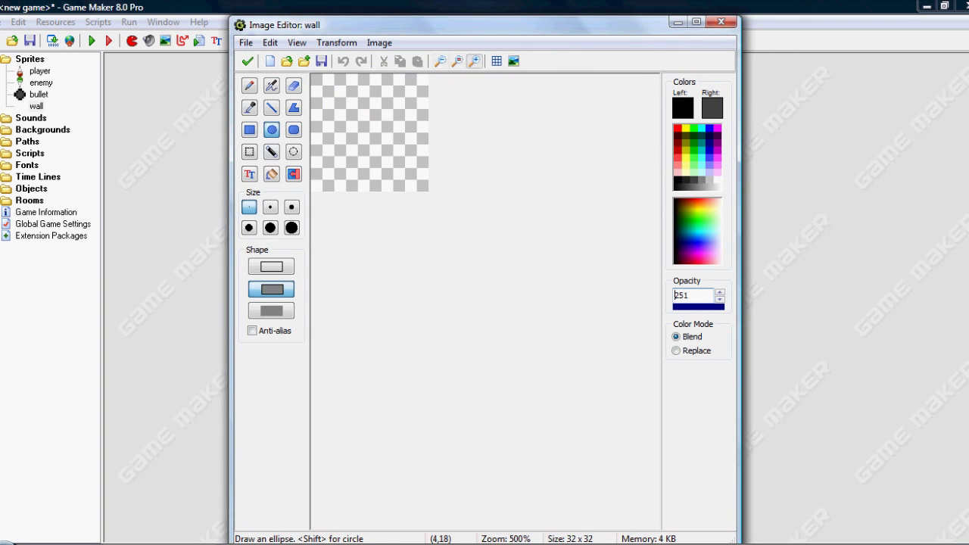
{"action": "left_click", "coordinate": [250, 129]}
{"action": "left_click_drag", "start_coordinate": [312, 75], "coordinate": [429, 196]}
{"action": "left_click", "coordinate": [248, 61]}
Draw three short black crack lines with the pencil running inward from the wall image's edges and accept the image.
{"action": "left_click", "coordinate": [358, 56]}
{"action": "left_click", "coordinate": [359, 56]}
{"action": "double_click", "coordinate": [385, 100]}
{"action": "left_click", "coordinate": [250, 85]}
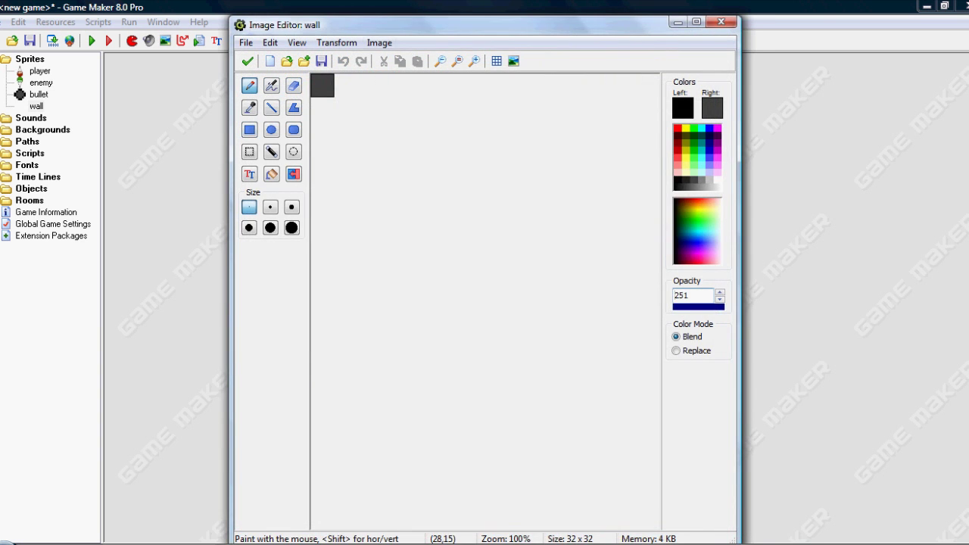
{"action": "left_click", "coordinate": [474, 61]}
{"action": "left_click", "coordinate": [473, 61]}
{"action": "left_click", "coordinate": [474, 61]}
{"action": "left_click", "coordinate": [474, 61]}
{"action": "left_click_drag", "start_coordinate": [404, 186], "coordinate": [389, 152]}
{"action": "left_click_drag", "start_coordinate": [401, 79], "coordinate": [374, 104]}
{"action": "mouse_move", "coordinate": [314, 130]}
{"action": "left_mouse_down"}
{"action": "mouse_move", "coordinate": [347, 115]}
{"action": "mouse_move", "coordinate": [359, 122]}
{"action": "left_mouse_up"}
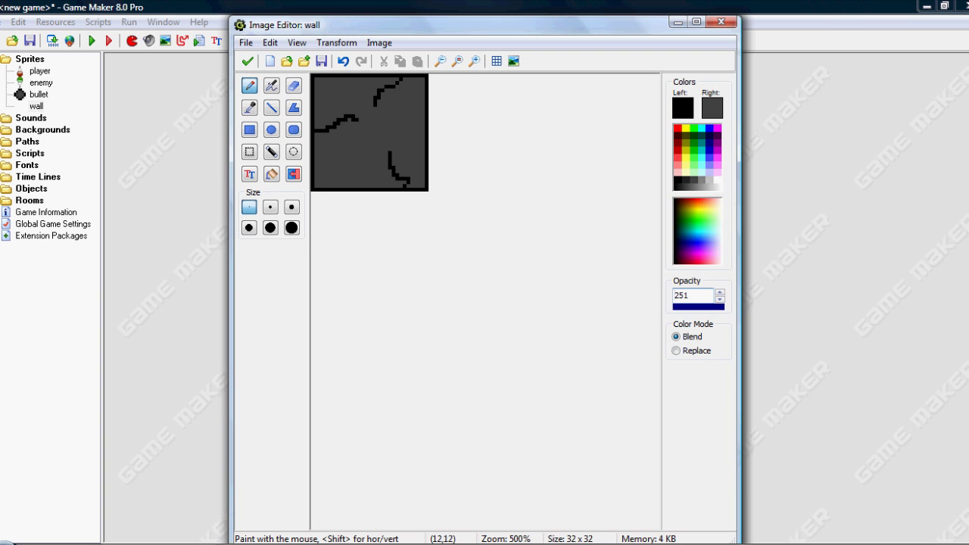
{"action": "left_click", "coordinate": [248, 62]}
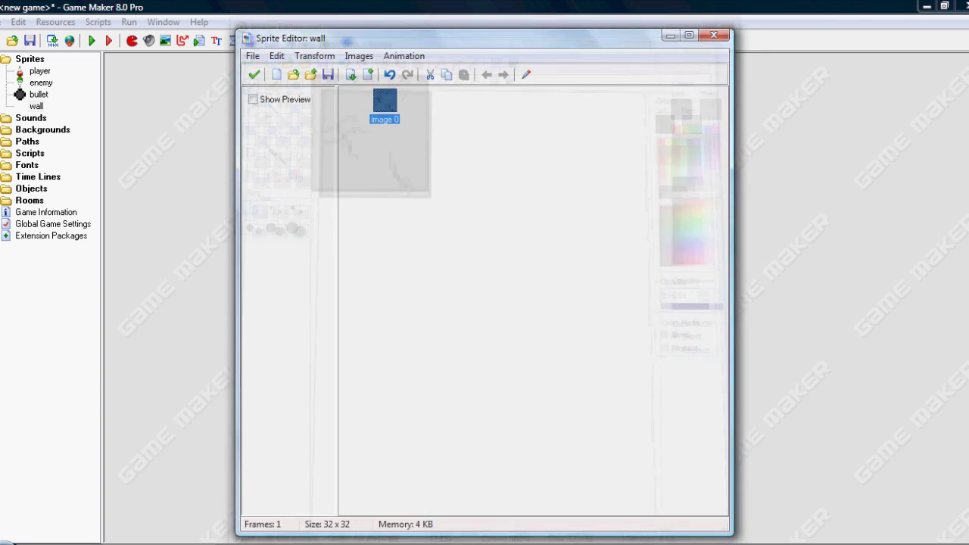
Apply the Buttonize effect to the wall image with a grey color and thickness 5, and save the sprite.
{"action": "left_click", "coordinate": [359, 56]}
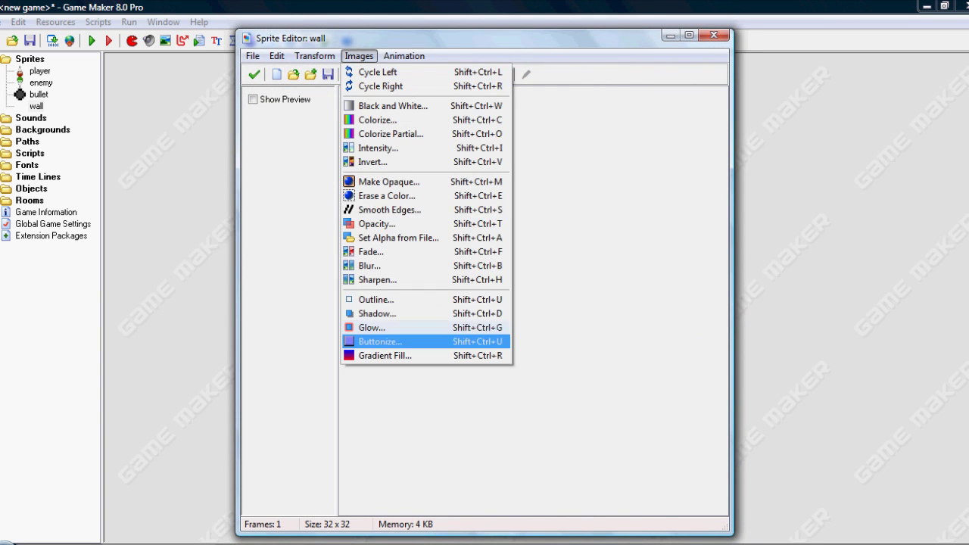
{"action": "left_click", "coordinate": [379, 341]}
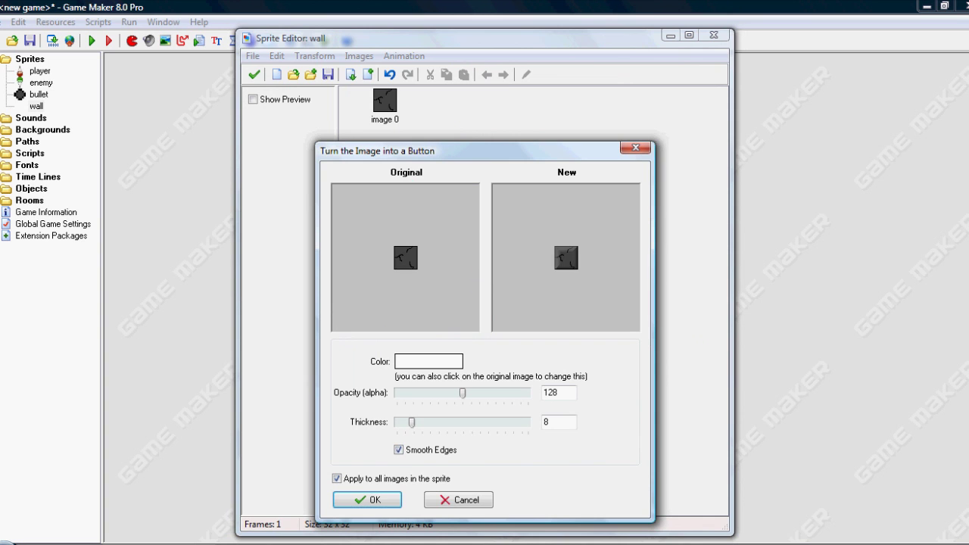
{"action": "left_click", "coordinate": [428, 362]}
{"action": "left_click", "coordinate": [389, 231]}
{"action": "left_click", "coordinate": [348, 333]}
{"action": "left_click_drag", "start_coordinate": [411, 421], "coordinate": [405, 421]}
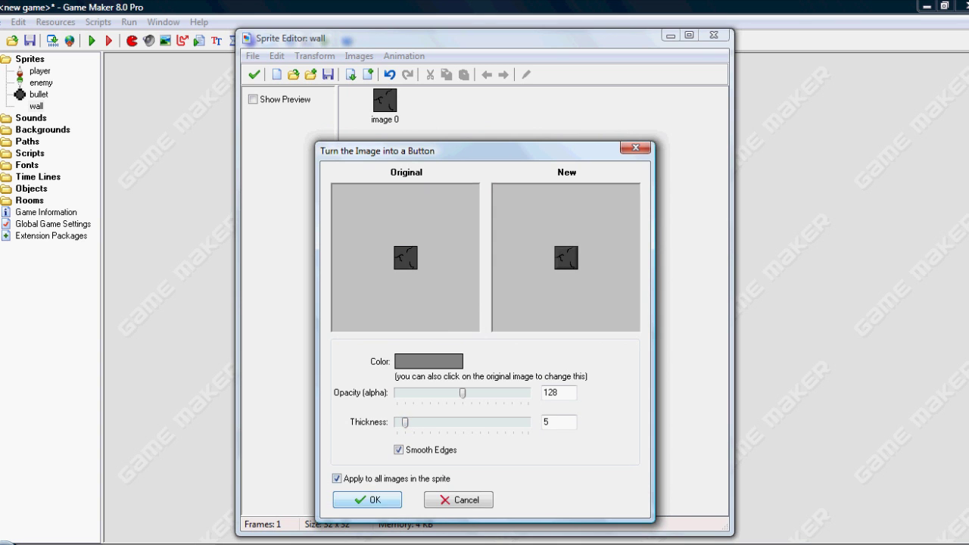
{"action": "left_click", "coordinate": [367, 500]}
{"action": "left_click", "coordinate": [254, 74]}
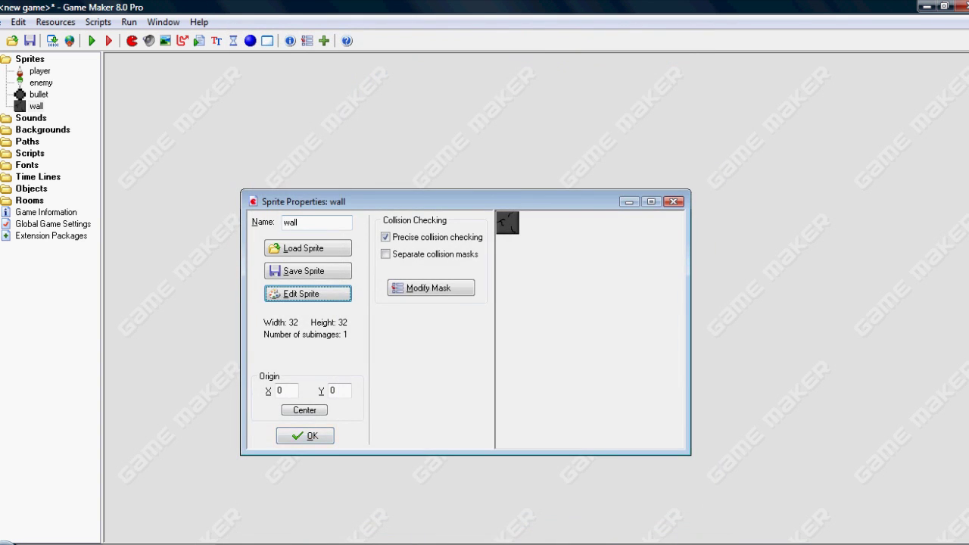
{"action": "left_click", "coordinate": [305, 436]}
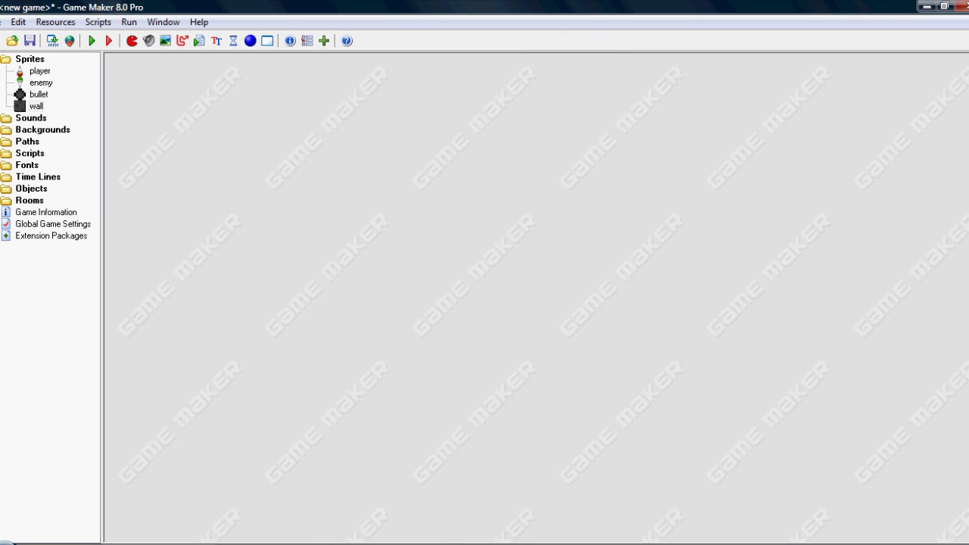
Create a new object named "player" and assign the player sprite to it.
{"action": "right_click", "coordinate": [32, 188]}
{"action": "left_click", "coordinate": [76, 194]}
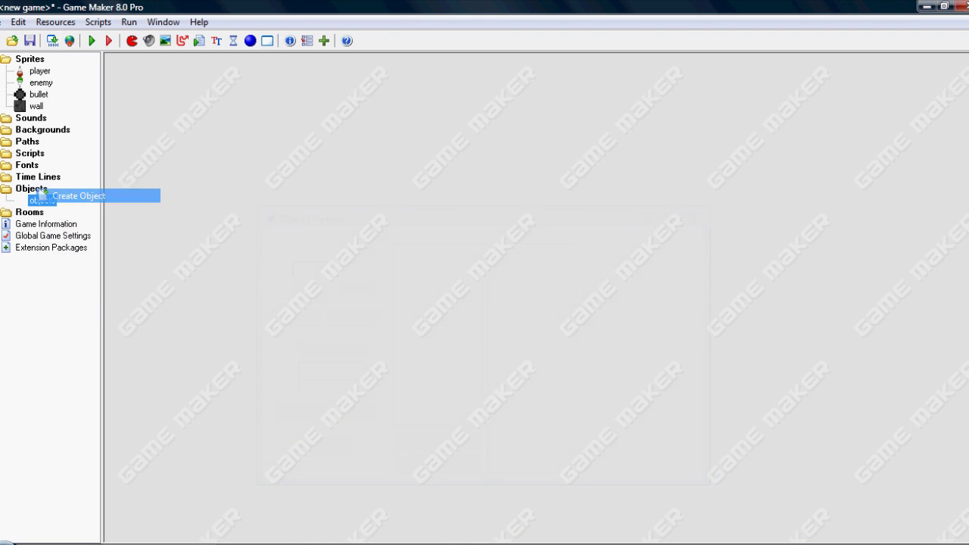
{"action": "double_click", "coordinate": [301, 239]}
{"action": "type", "text": "player"}
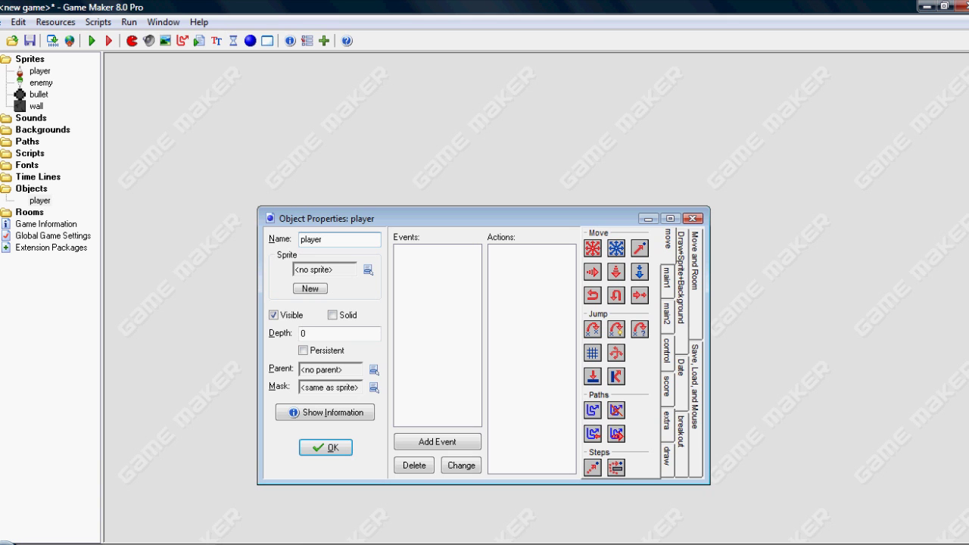
{"action": "left_click", "coordinate": [368, 269]}
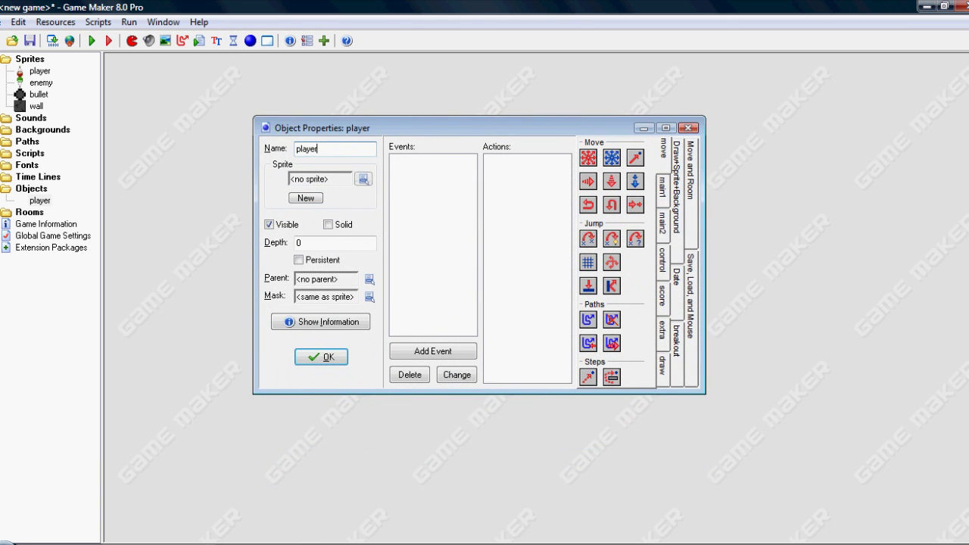
{"action": "left_click", "coordinate": [363, 179]}
{"action": "left_click", "coordinate": [450, 201]}
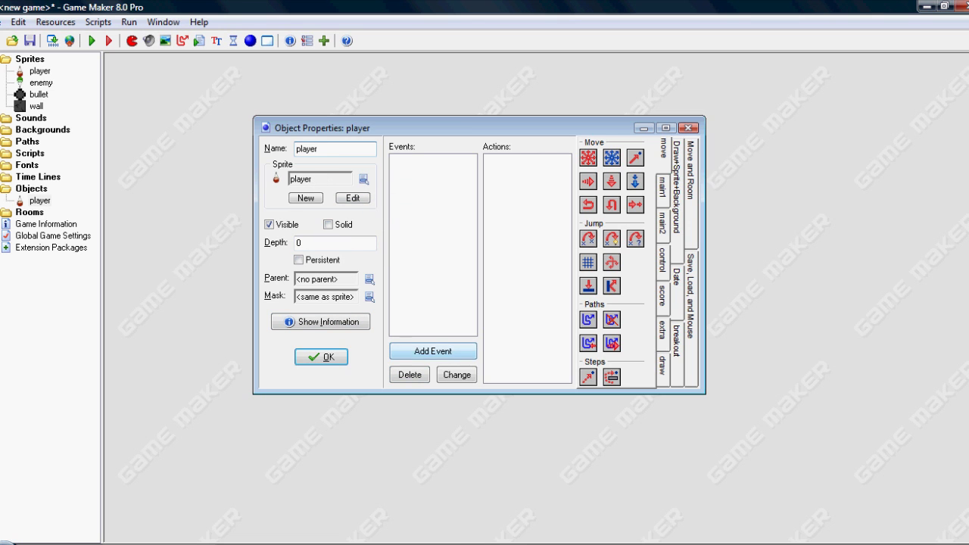
Add a keyboard event for the letter A to the player object.
{"action": "left_click", "coordinate": [433, 350]}
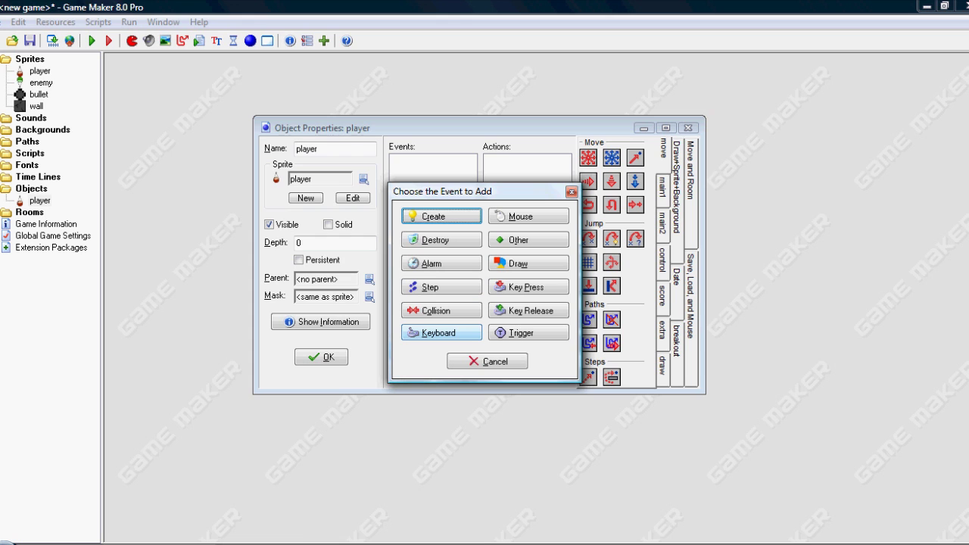
{"action": "left_click", "coordinate": [439, 333]}
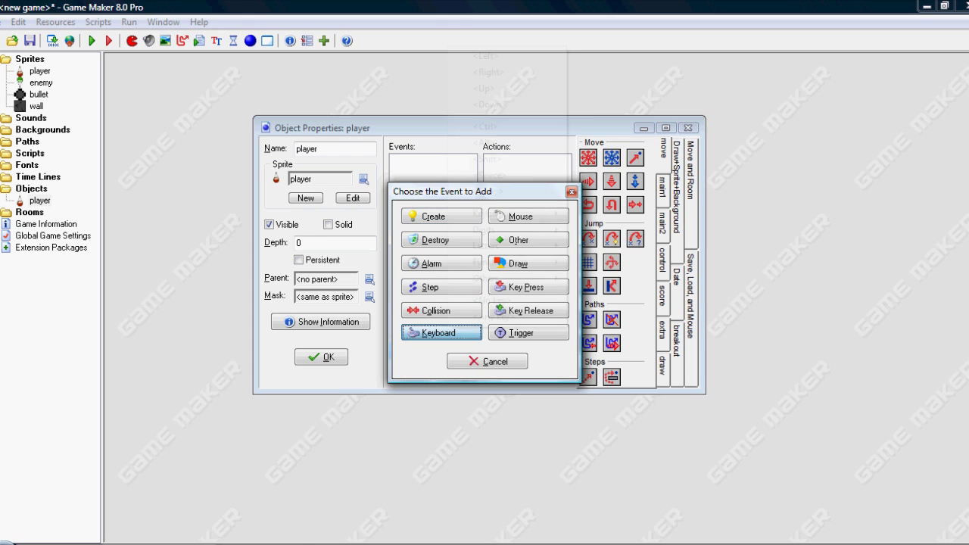
{"action": "mouse_move", "coordinate": [488, 229]}
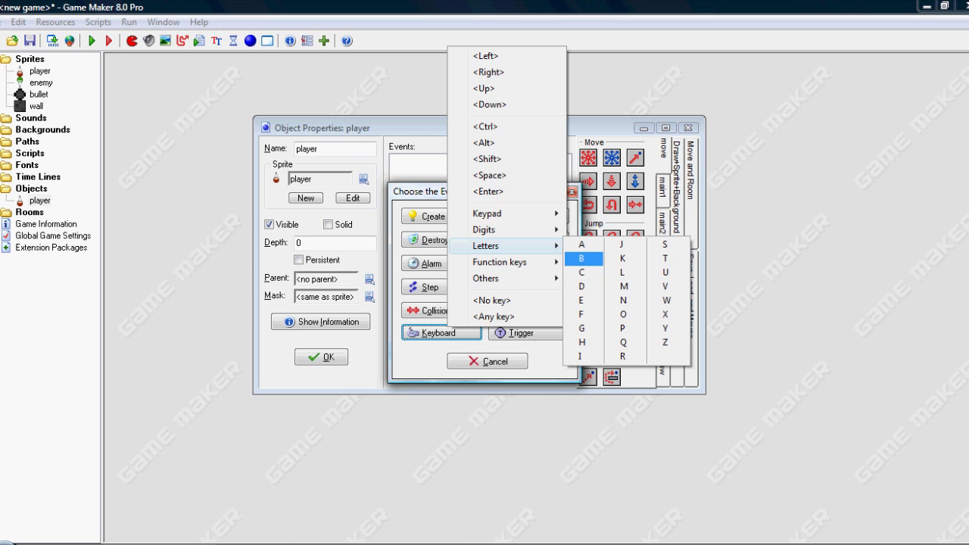
{"action": "left_click", "coordinate": [581, 244]}
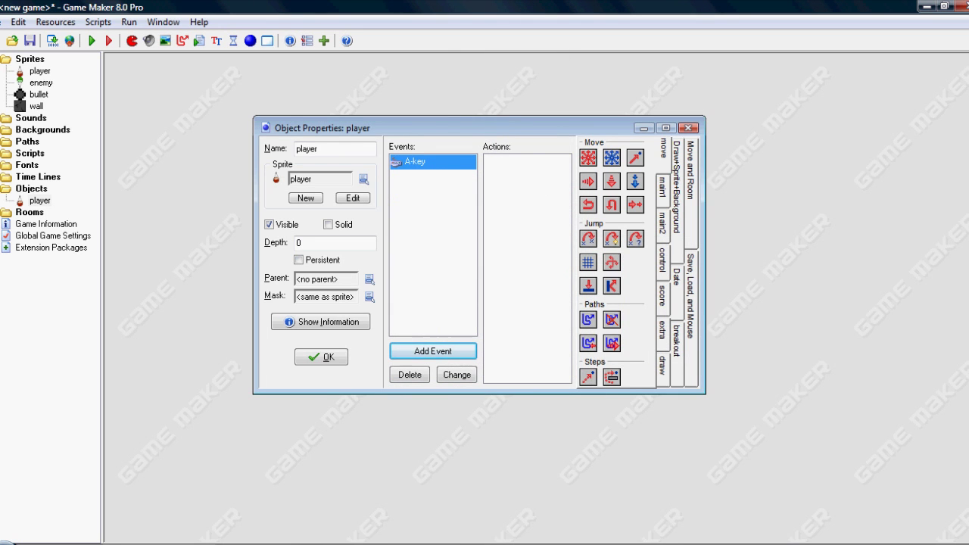
Add a Move Fixed action to the A-key event with direction left and speed 5.
{"action": "left_click_drag", "start_coordinate": [588, 158], "coordinate": [522, 162]}
{"action": "left_click", "coordinate": [459, 282]}
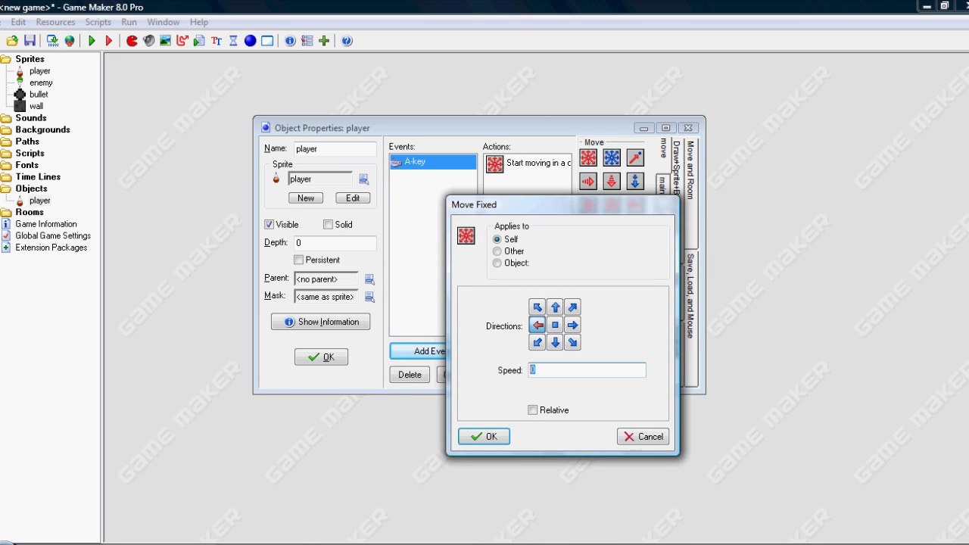
{"action": "type", "text": "5"}
{"action": "left_click", "coordinate": [483, 436]}
Add a keyboard event for the letter D to the player object.
{"action": "left_click", "coordinate": [433, 351]}
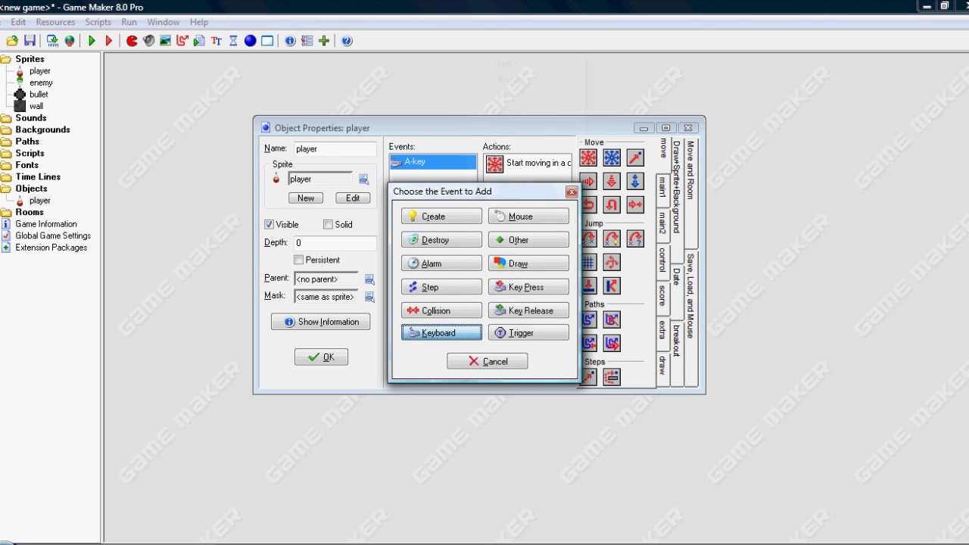
{"action": "left_click", "coordinate": [439, 332]}
{"action": "mouse_move", "coordinate": [505, 253]}
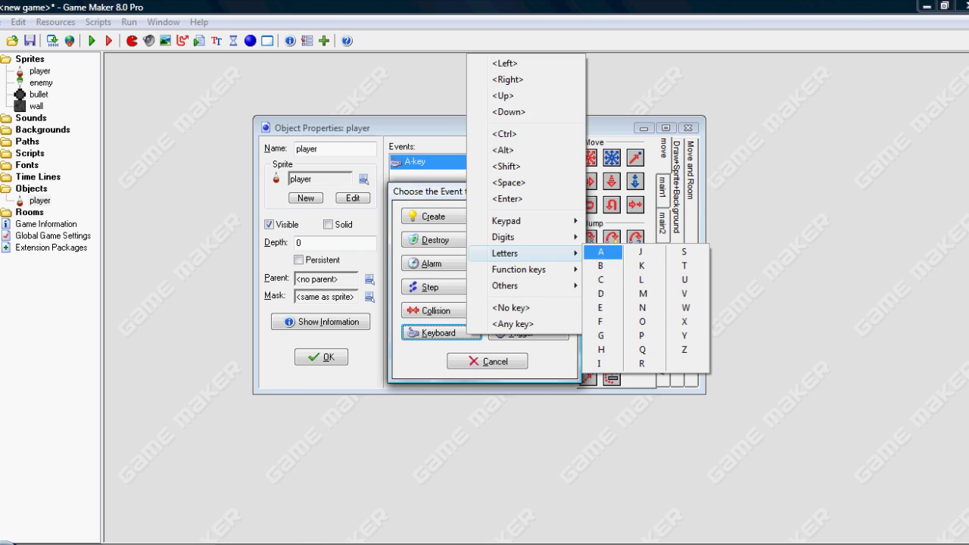
{"action": "left_click", "coordinate": [598, 299]}
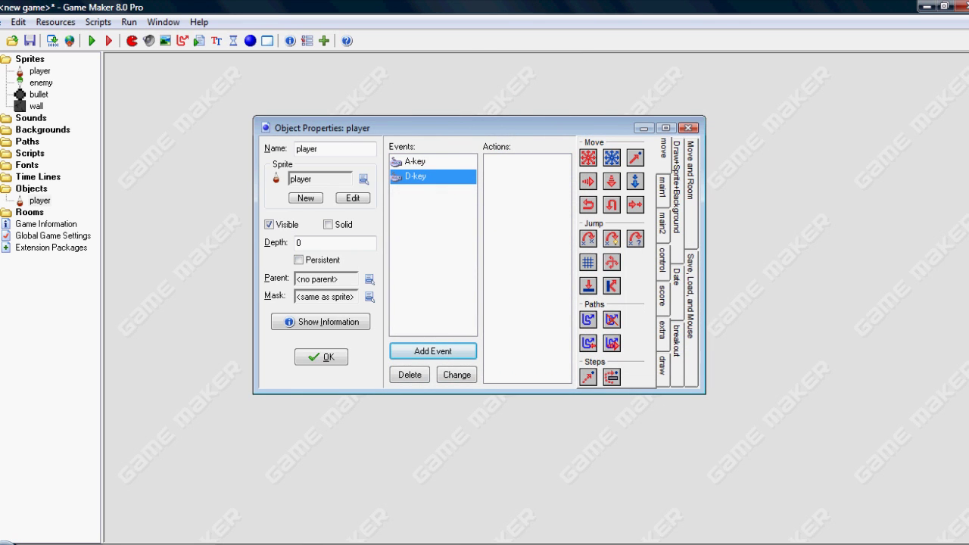
Add a Move Fixed action to the D-key event with direction right and speed 5.
{"action": "left_click_drag", "start_coordinate": [588, 159], "coordinate": [528, 220]}
{"action": "left_click", "coordinate": [572, 324]}
{"action": "double_click", "coordinate": [533, 370]}
{"action": "type", "text": "5"}
{"action": "key", "text": "Return"}
{"action": "left_click", "coordinate": [415, 162]}
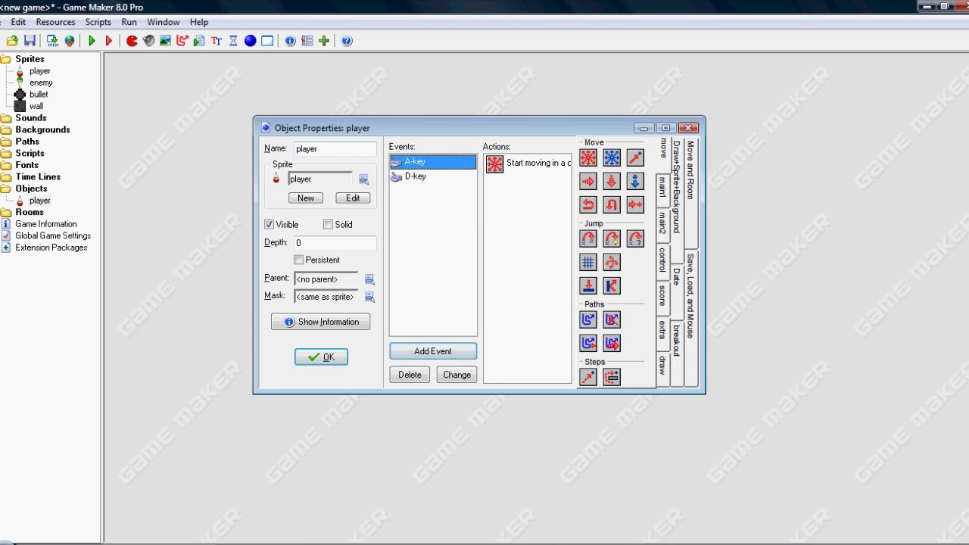
{"action": "left_click", "coordinate": [433, 351]}
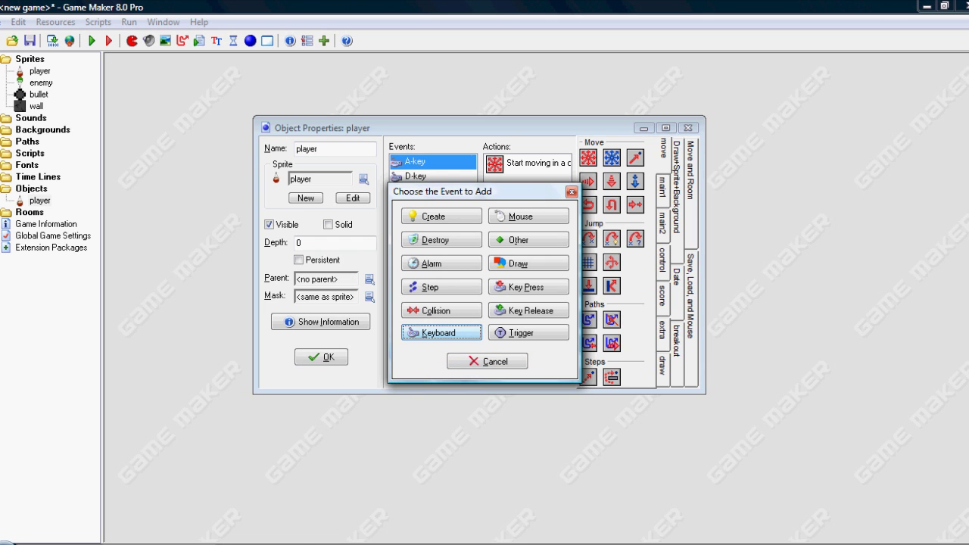
{"action": "left_click", "coordinate": [487, 361]}
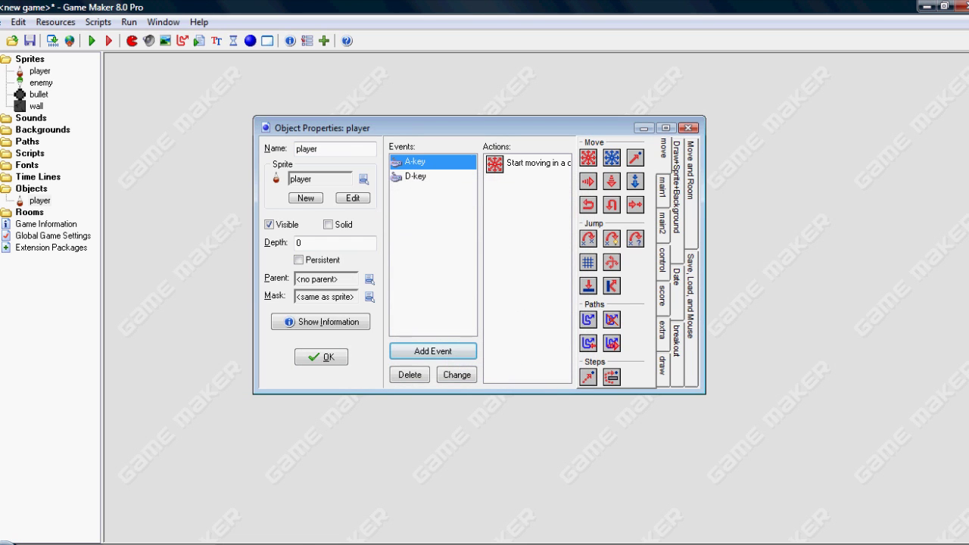
Add a key release event for the letter A with a Move Fixed action set to the centre stop direction.
{"action": "left_click", "coordinate": [468, 350]}
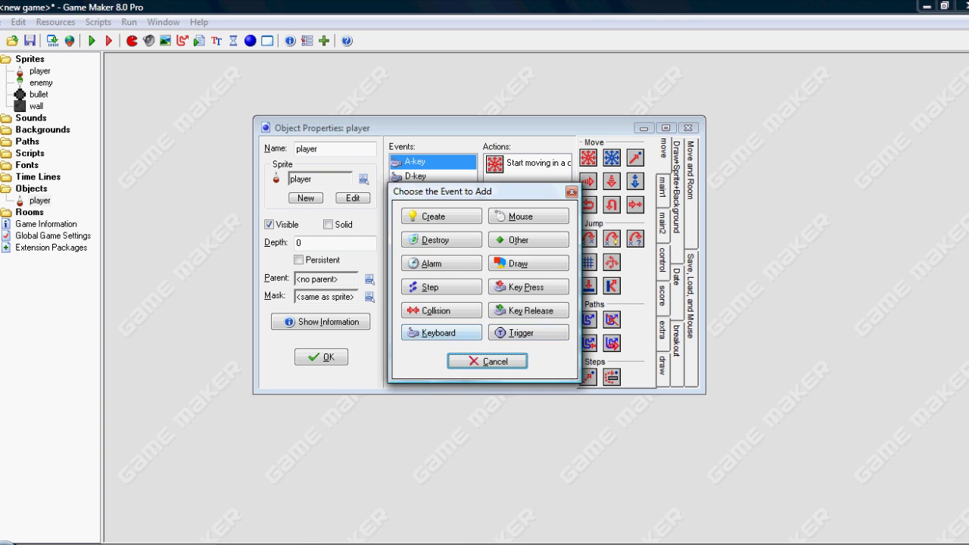
{"action": "left_click", "coordinate": [528, 310]}
{"action": "mouse_move", "coordinate": [545, 231]}
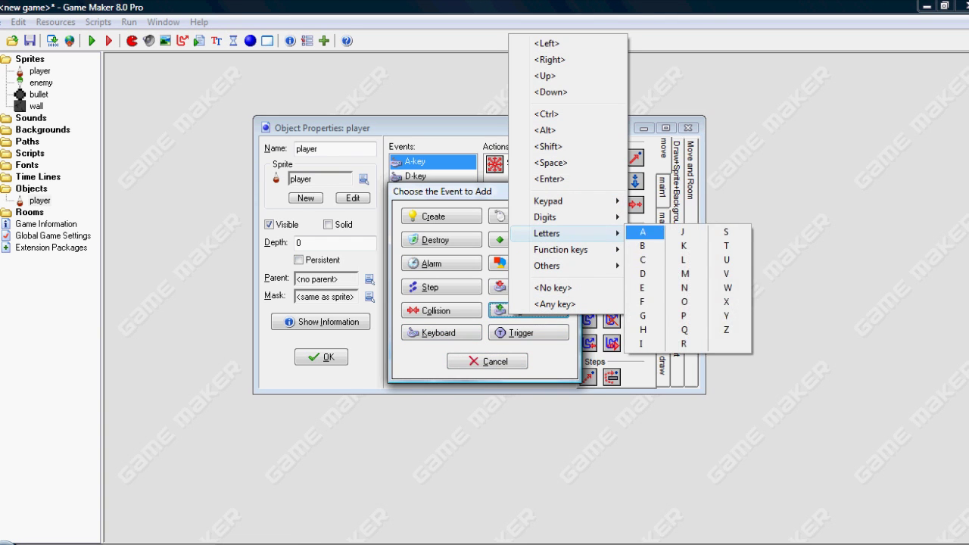
{"action": "left_click", "coordinate": [640, 232]}
{"action": "left_click_drag", "start_coordinate": [588, 157], "coordinate": [527, 227]}
{"action": "left_click", "coordinate": [555, 325]}
{"action": "left_click", "coordinate": [484, 437]}
Add a key release event for the letter D with a Move Fixed action set to stop, and close the player object.
{"action": "left_click", "coordinate": [433, 350]}
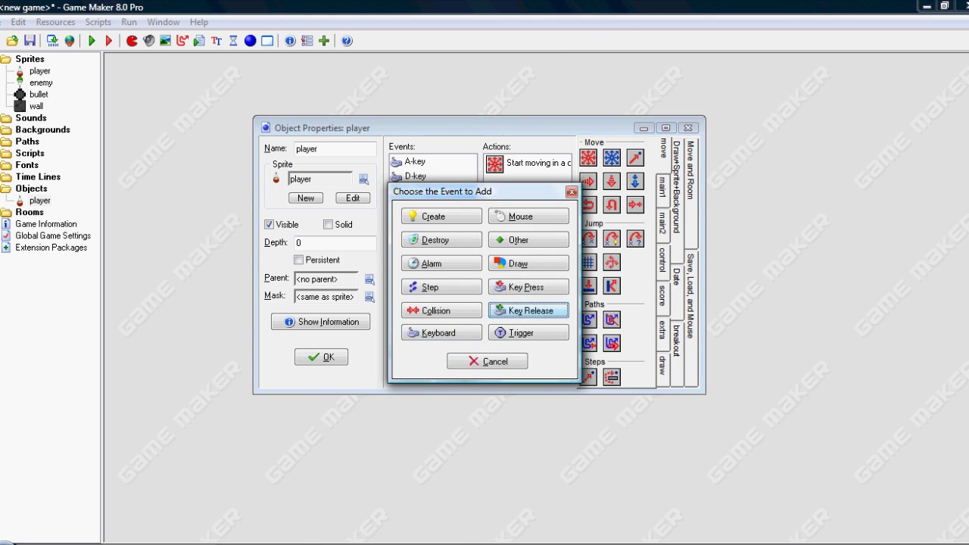
{"action": "left_click", "coordinate": [528, 311]}
{"action": "mouse_move", "coordinate": [545, 226]}
{"action": "left_click", "coordinate": [643, 274]}
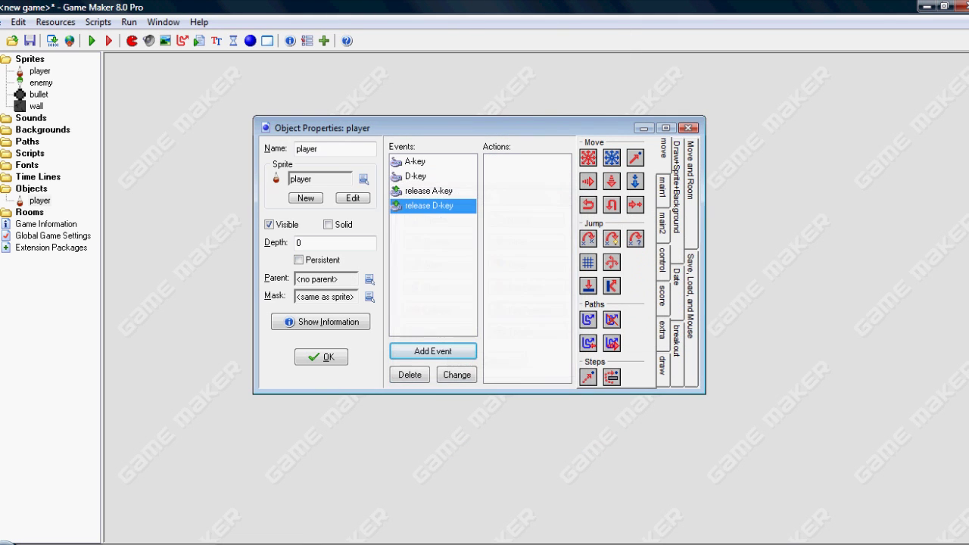
{"action": "left_click_drag", "start_coordinate": [588, 157], "coordinate": [527, 227]}
{"action": "left_click", "coordinate": [555, 325]}
{"action": "left_click", "coordinate": [484, 437]}
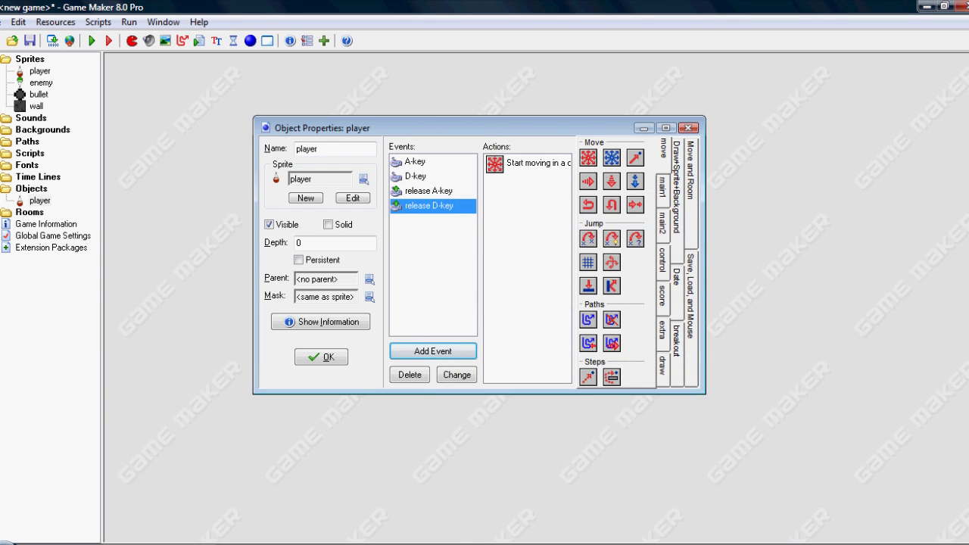
{"action": "left_click", "coordinate": [321, 356]}
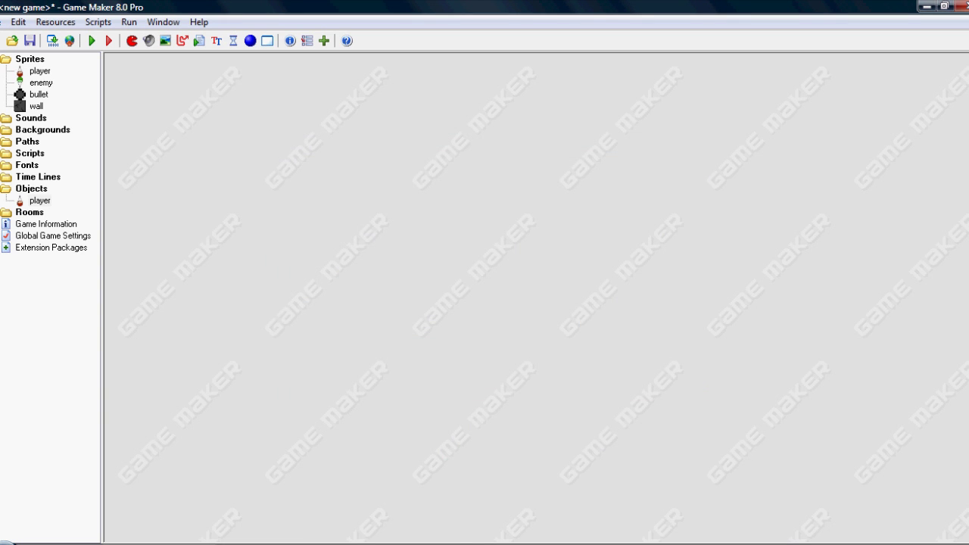
Create a solid object named "wall" and assign the wall sprite to it.
{"action": "right_click", "coordinate": [31, 189]}
{"action": "left_click", "coordinate": [83, 195]}
{"action": "type", "text": "wall"}
{"action": "left_click", "coordinate": [180, 162]}
{"action": "left_click", "coordinate": [216, 117]}
{"action": "left_click", "coordinate": [234, 186]}
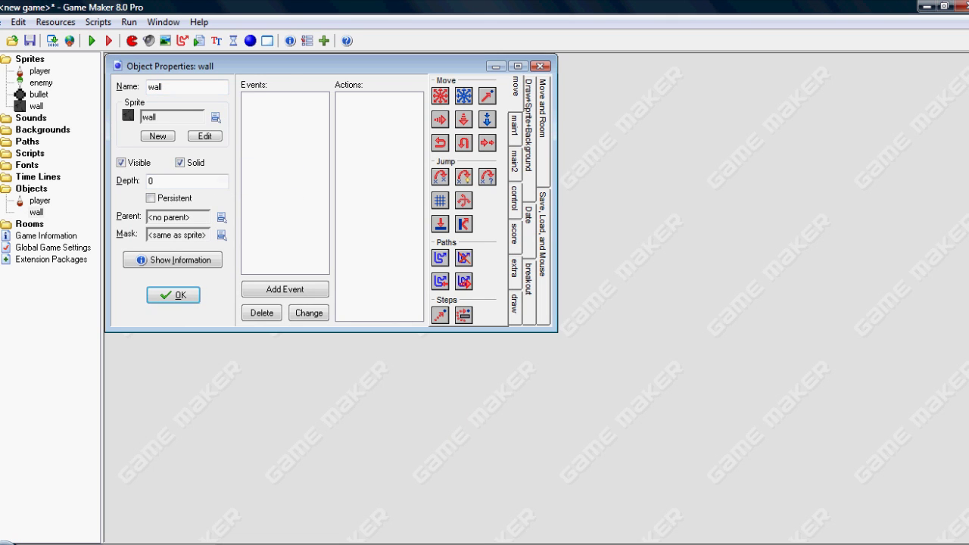
{"action": "left_click", "coordinate": [173, 295]}
Add a collision event with the wall to the player object, containing a Move Fixed action.
{"action": "double_click", "coordinate": [40, 201]}
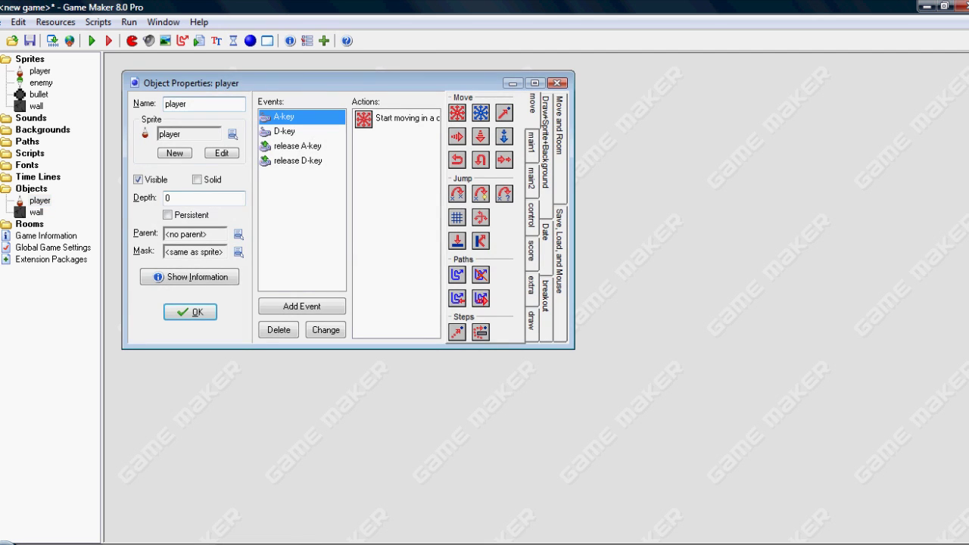
{"action": "left_click", "coordinate": [302, 306]}
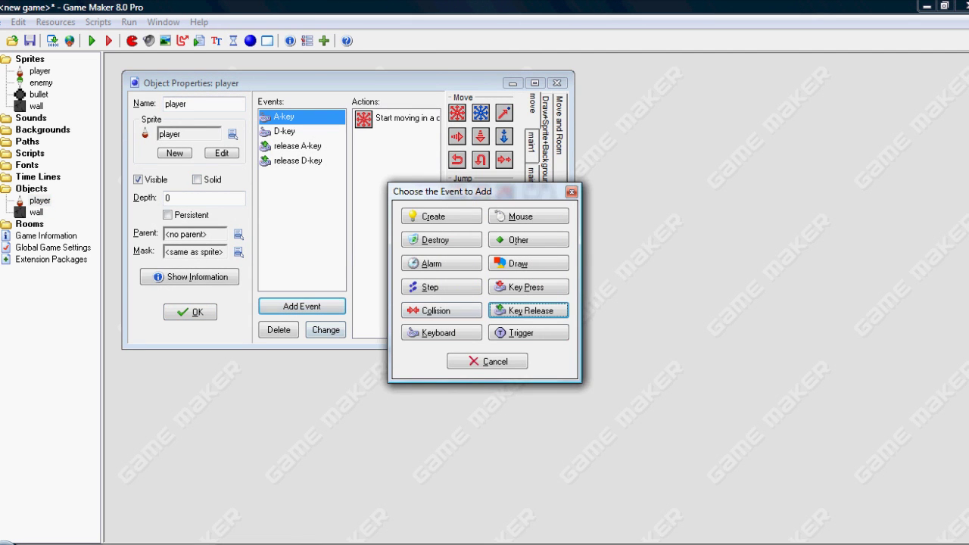
{"action": "left_click", "coordinate": [436, 313]}
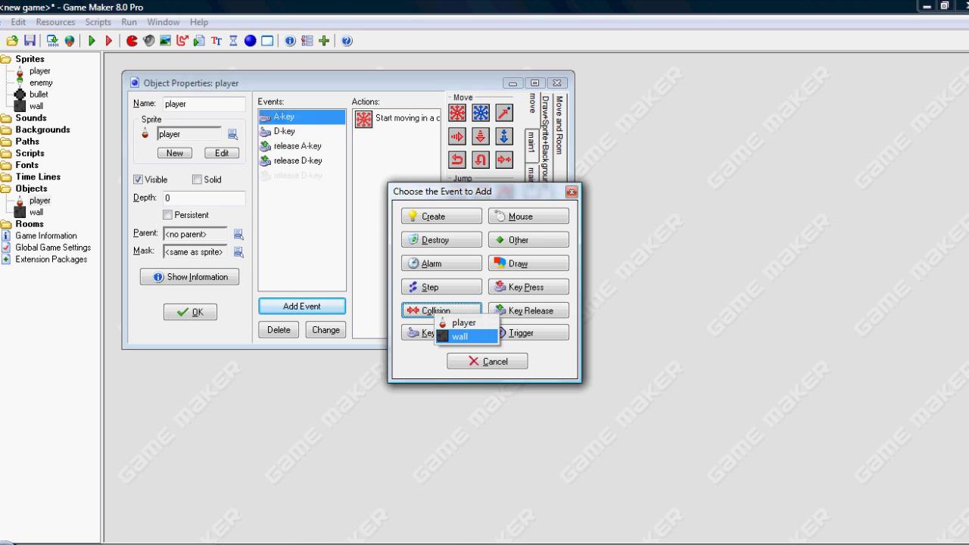
{"action": "left_click", "coordinate": [458, 336]}
{"action": "left_click_drag", "start_coordinate": [457, 112], "coordinate": [395, 151]}
{"action": "left_click", "coordinate": [482, 436]}
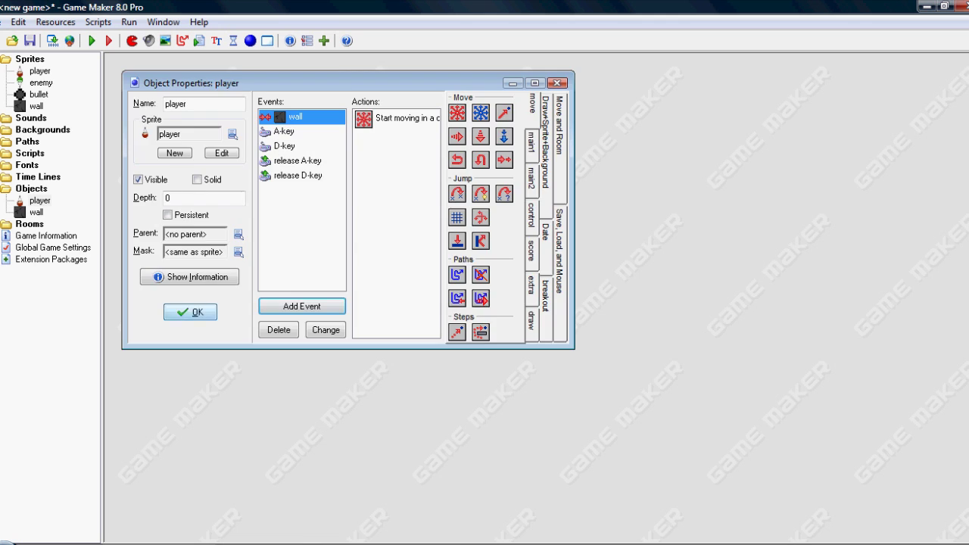
{"action": "left_click", "coordinate": [190, 312]}
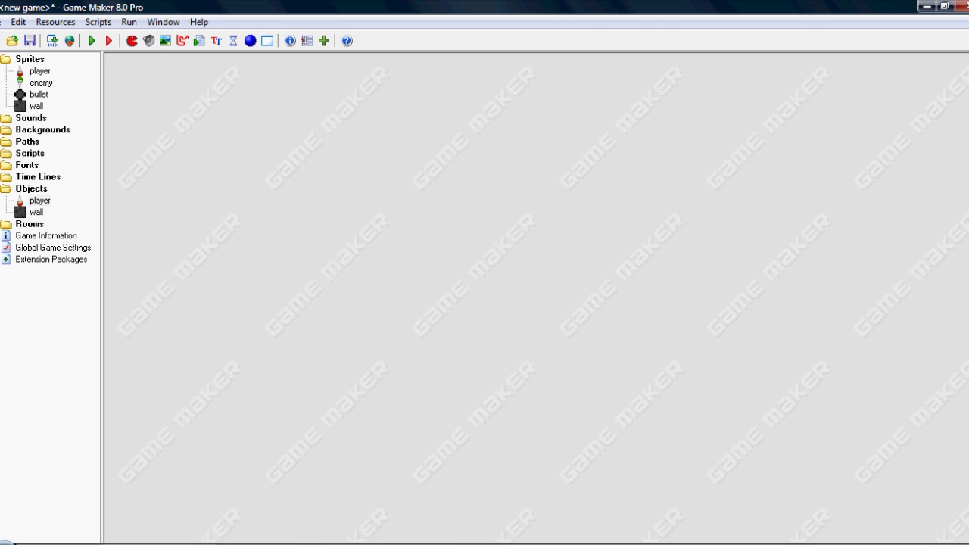
Create a new object named "Pbullet" and assign the bullet sprite to it.
{"action": "right_click", "coordinate": [31, 189]}
{"action": "left_click", "coordinate": [75, 198]}
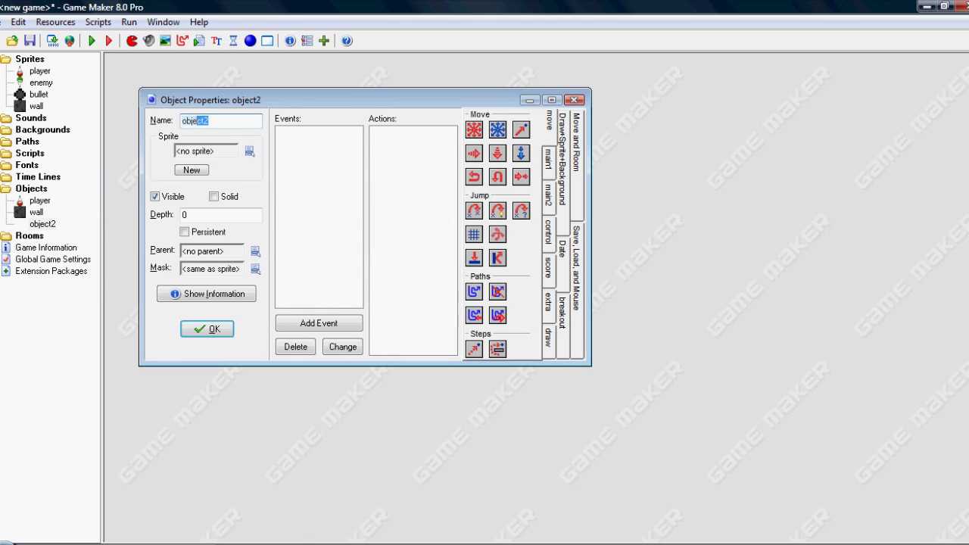
{"action": "type", "text": "Pbullet"}
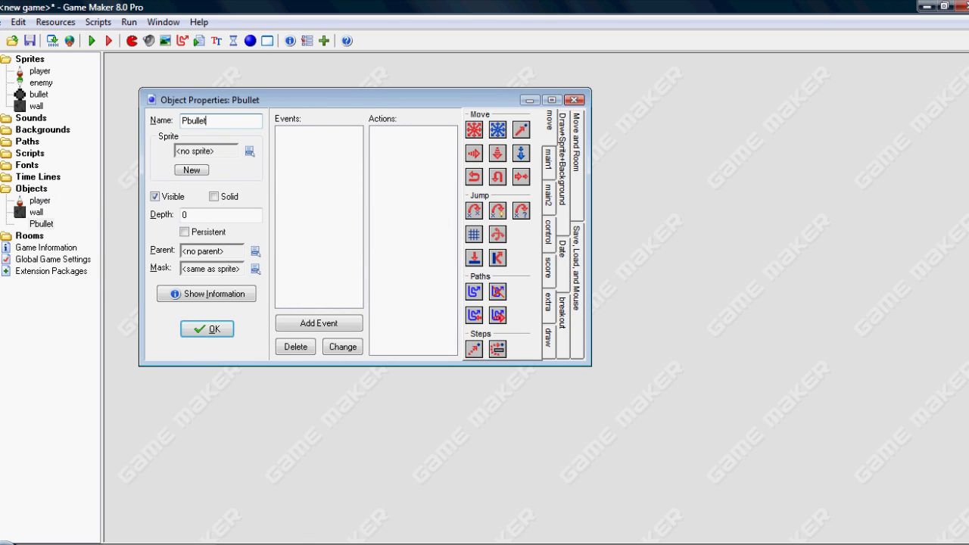
{"action": "left_click", "coordinate": [249, 151]}
{"action": "left_click", "coordinate": [277, 195]}
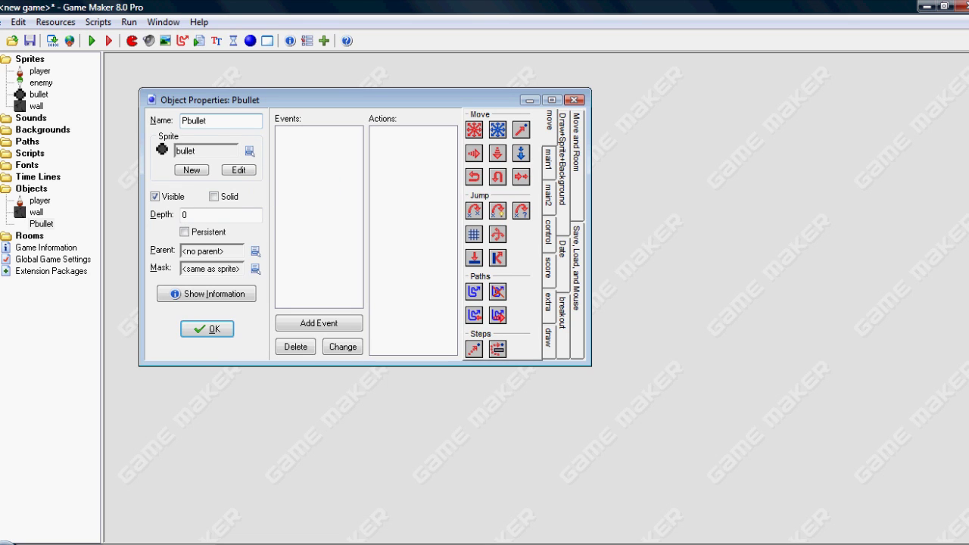
Add a Create event to the Pbullet object with a Move Fixed action, direction up and speed 15.
{"action": "left_click", "coordinate": [318, 323]}
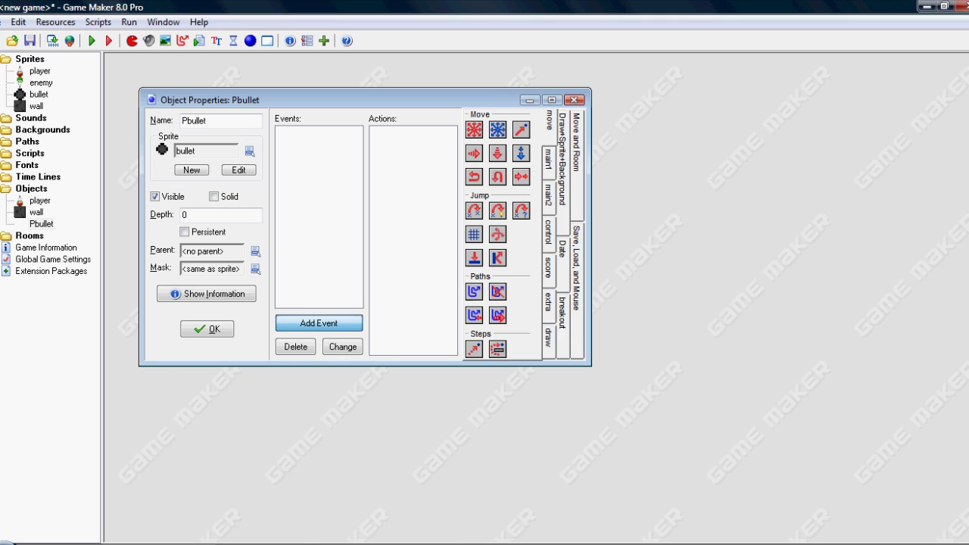
{"action": "left_click", "coordinate": [441, 216]}
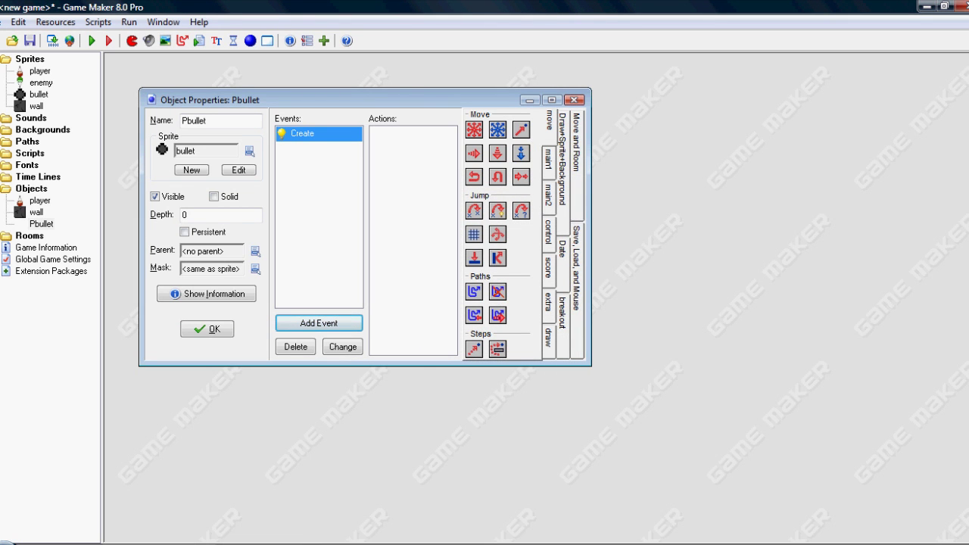
{"action": "left_click_drag", "start_coordinate": [476, 133], "coordinate": [408, 136]}
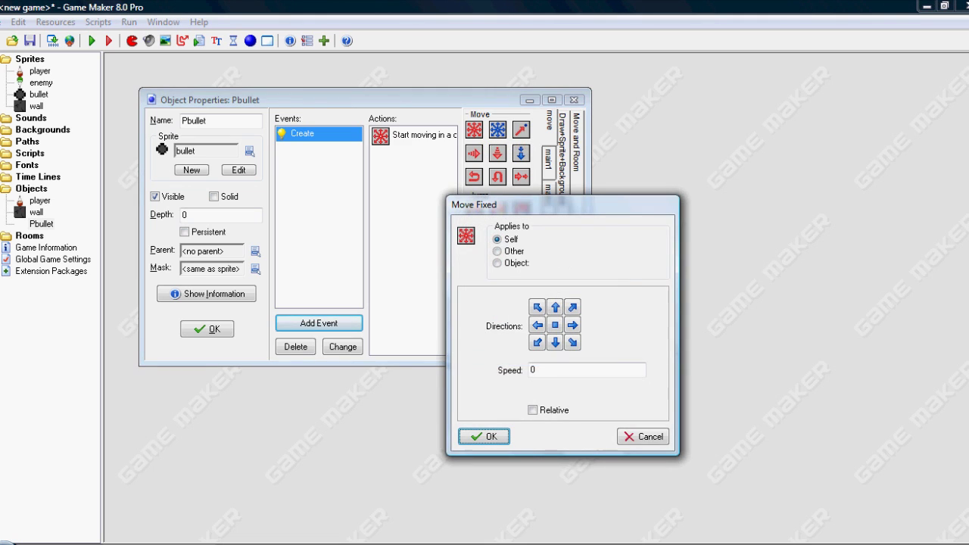
{"action": "left_click", "coordinate": [555, 342]}
{"action": "left_click", "coordinate": [555, 342]}
{"action": "left_click", "coordinate": [556, 307]}
{"action": "double_click", "coordinate": [533, 370]}
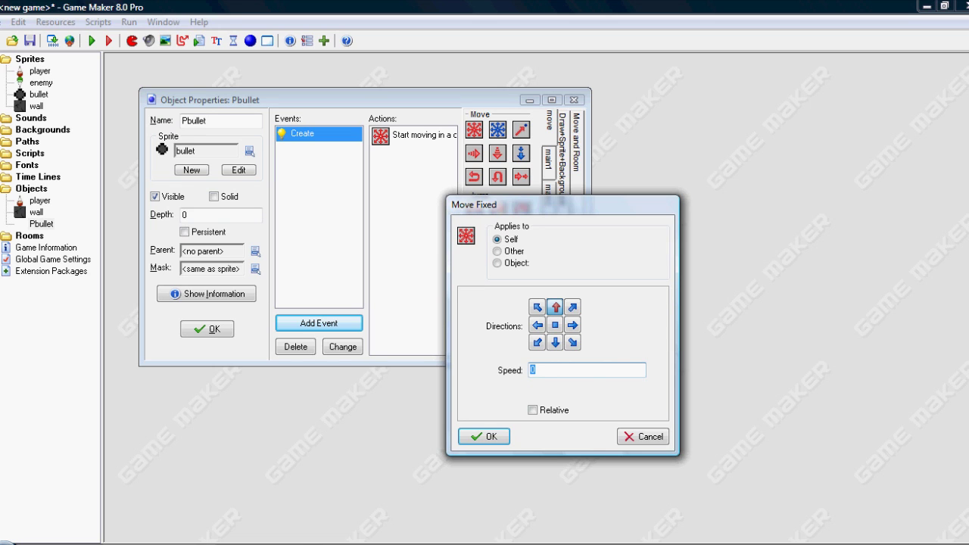
{"action": "type", "text": "15"}
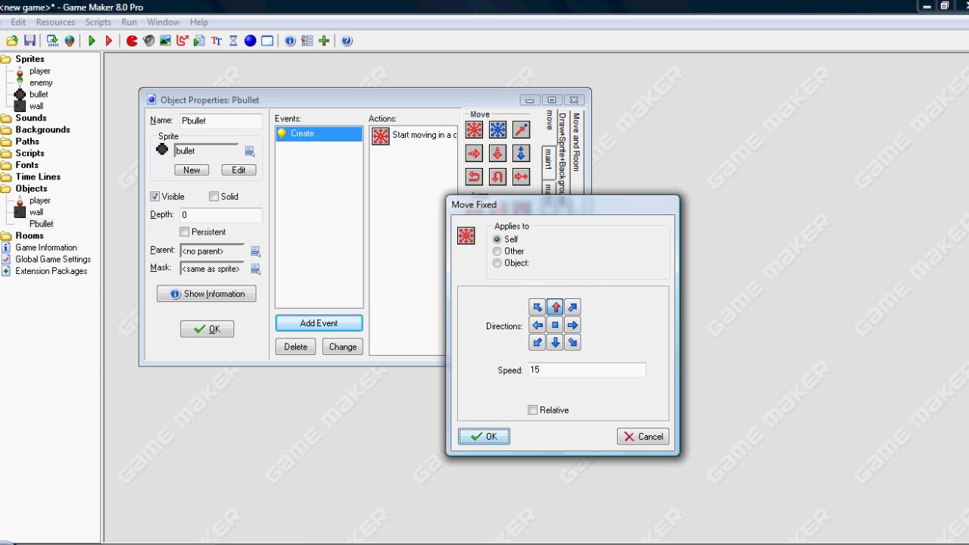
{"action": "left_click", "coordinate": [484, 436]}
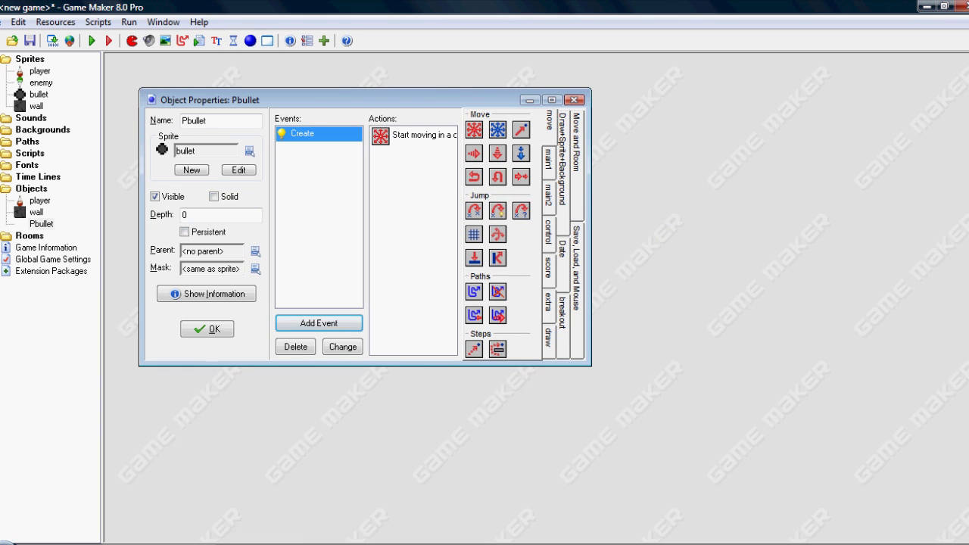
{"action": "double_click", "coordinate": [386, 137]}
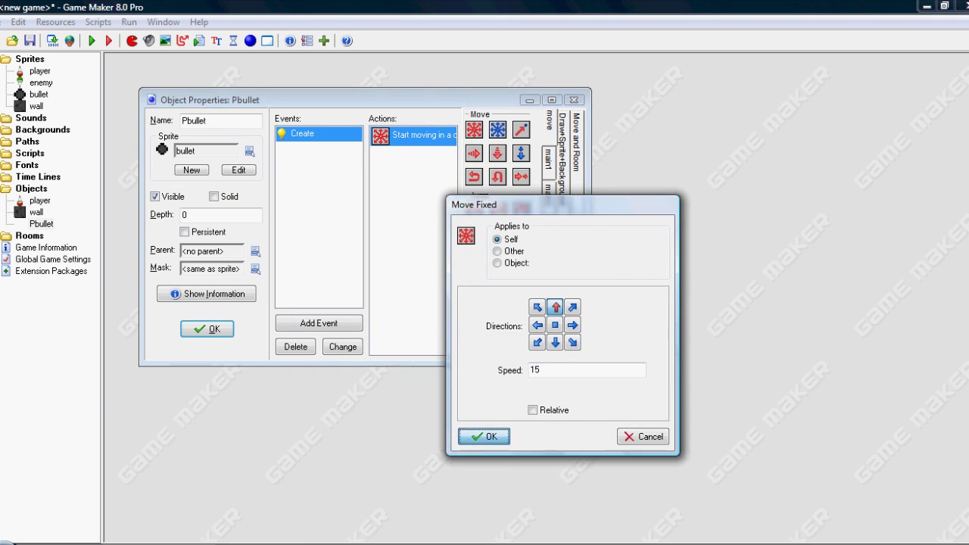
{"action": "left_click", "coordinate": [483, 436]}
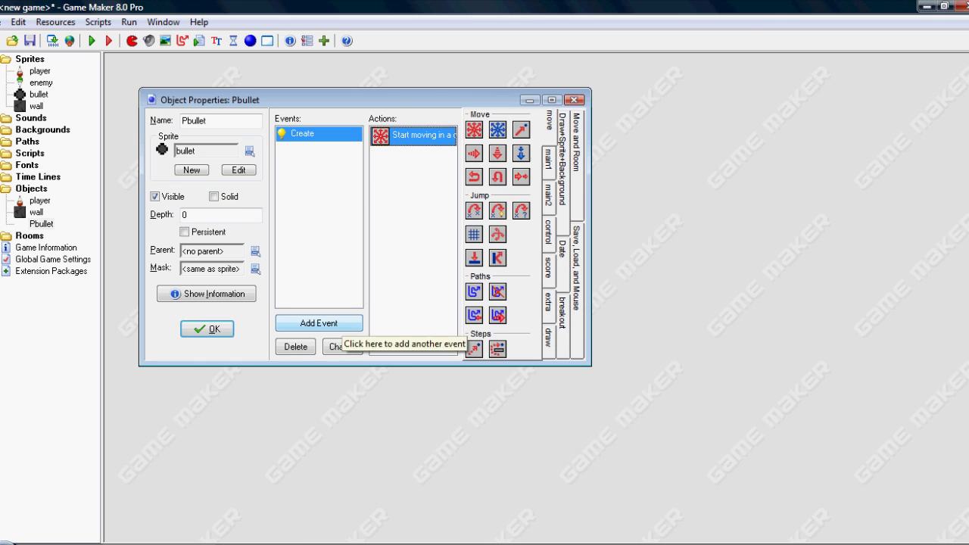
Add a collision event with the wall to the Pbullet object that destroys the instance, and close the object.
{"action": "left_click", "coordinate": [318, 324]}
{"action": "left_click", "coordinate": [424, 310]}
{"action": "left_click", "coordinate": [460, 328]}
{"action": "left_click", "coordinate": [549, 157]}
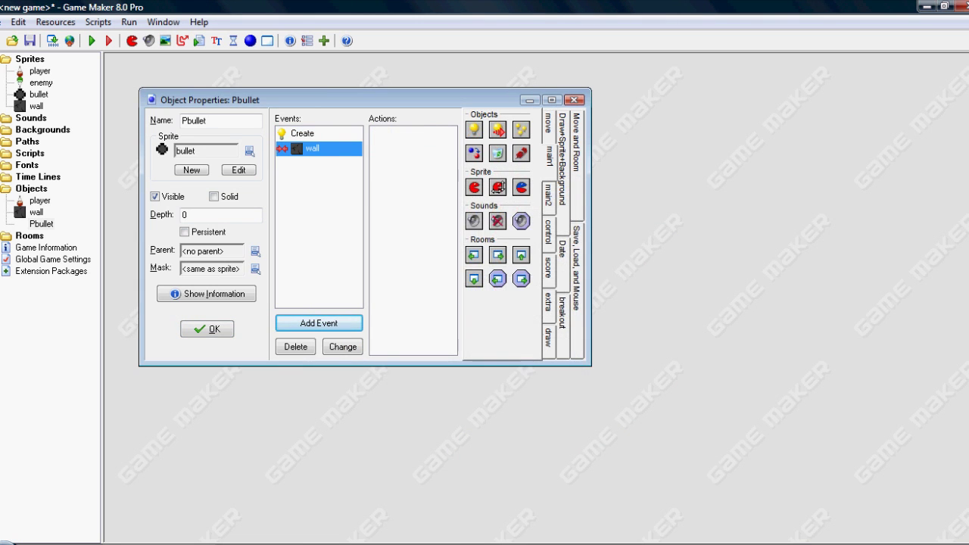
{"action": "left_click_drag", "start_coordinate": [497, 153], "coordinate": [413, 136]}
{"action": "left_click", "coordinate": [483, 437]}
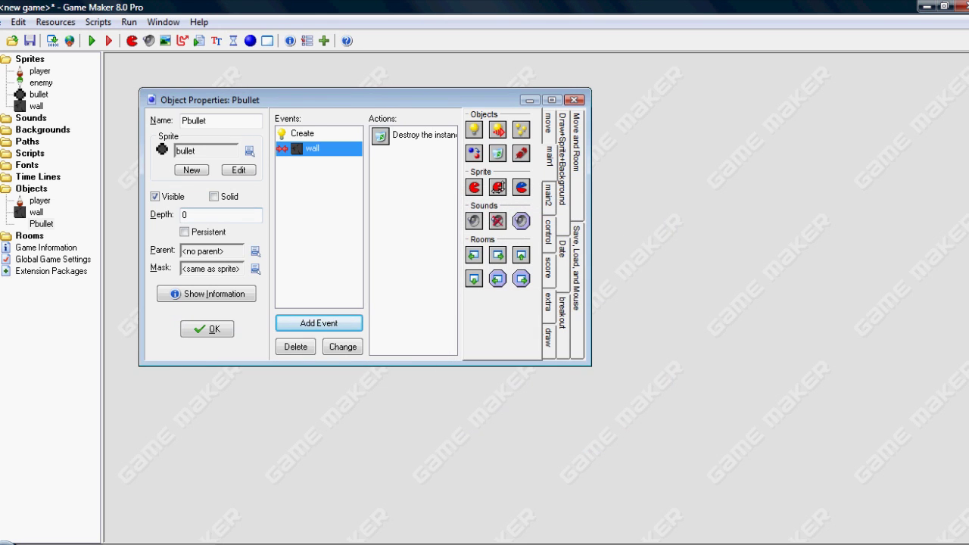
{"action": "left_click", "coordinate": [207, 329]}
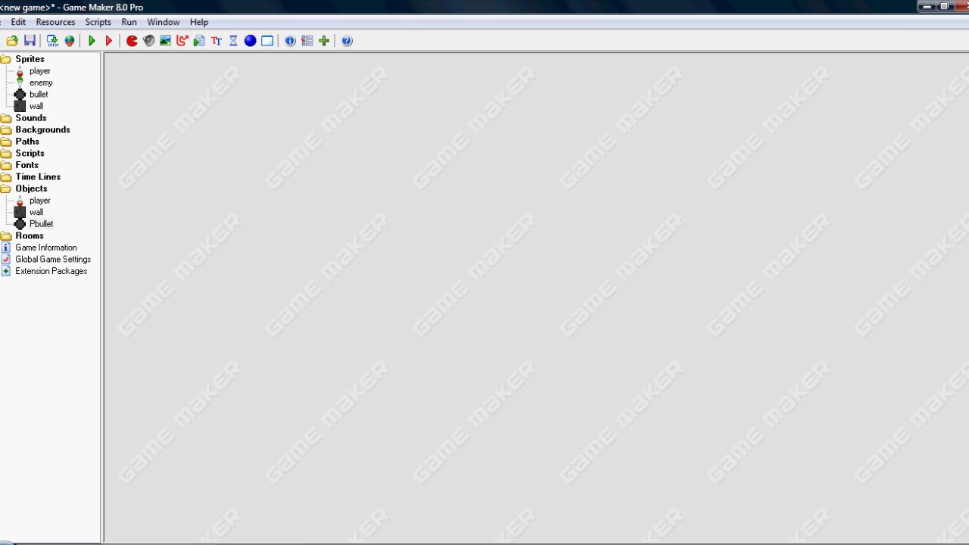
Create a new object named "enemy" and assign the enemy sprite to it.
{"action": "right_click", "coordinate": [35, 188]}
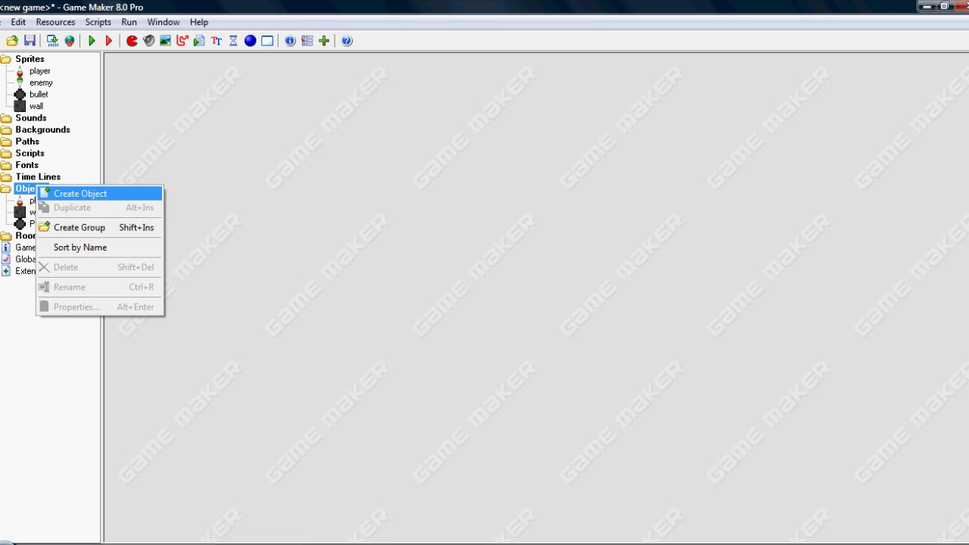
{"action": "left_click", "coordinate": [79, 193]}
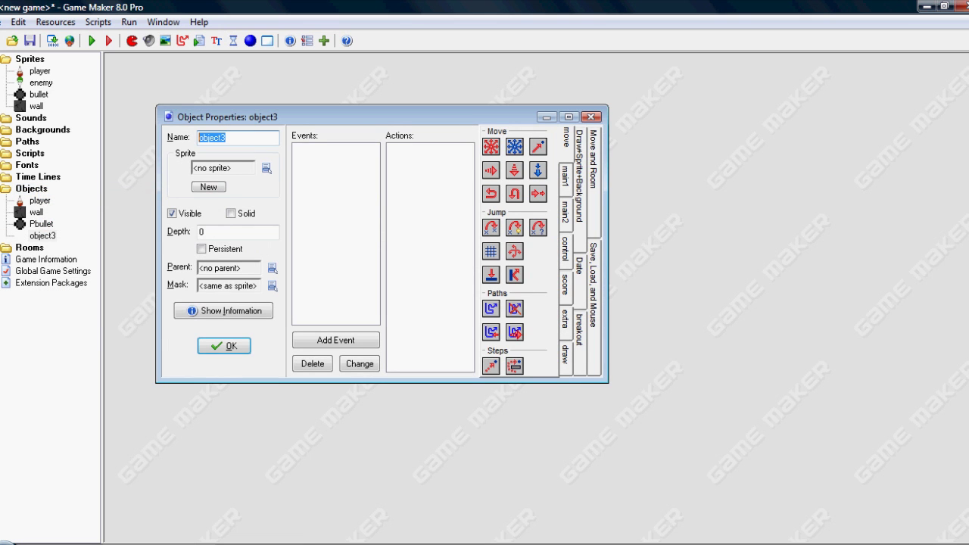
{"action": "type", "text": "ene"}
{"action": "key", "text": "BackSpace"}
{"action": "type", "text": "emy"}
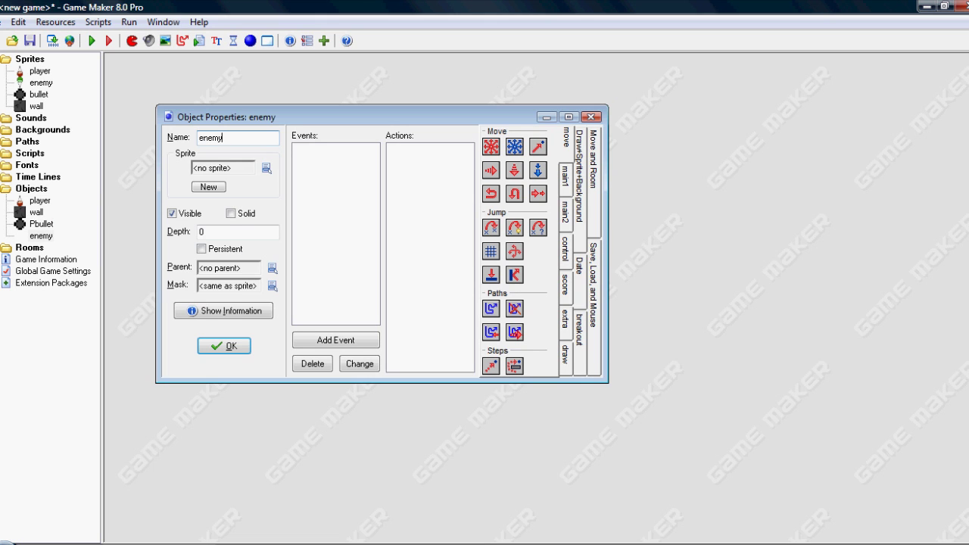
{"action": "left_click", "coordinate": [267, 168]}
{"action": "left_click", "coordinate": [311, 205]}
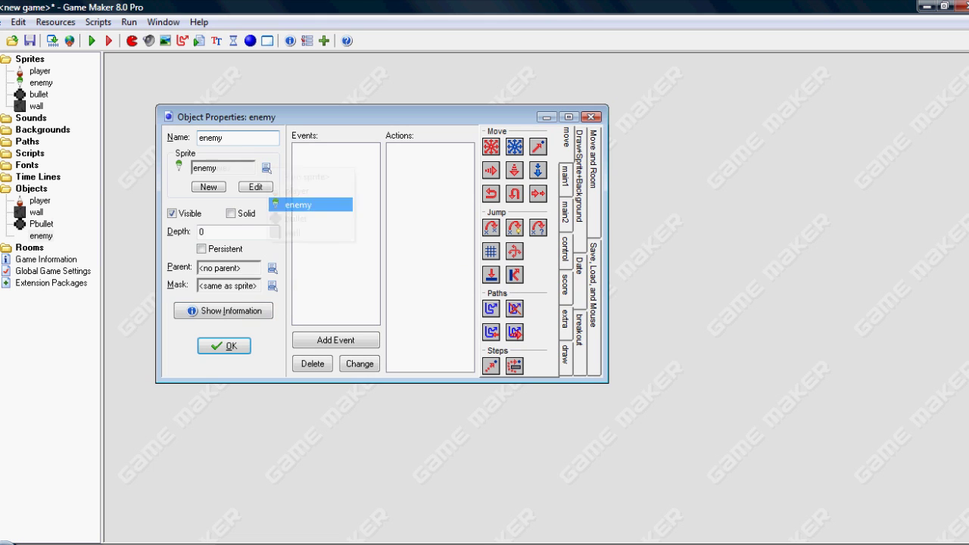
Add a Step event to the enemy object.
{"action": "left_click", "coordinate": [336, 340]}
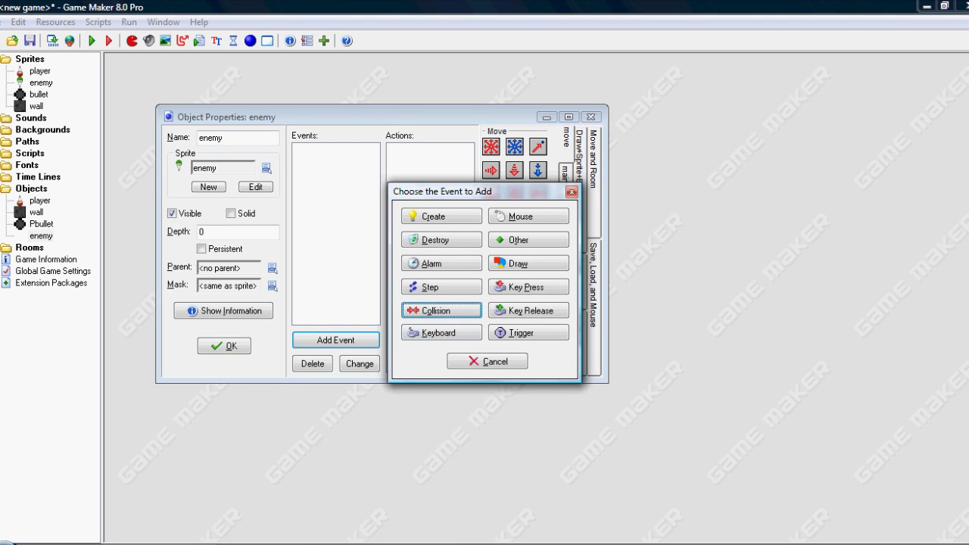
{"action": "left_click", "coordinate": [441, 287]}
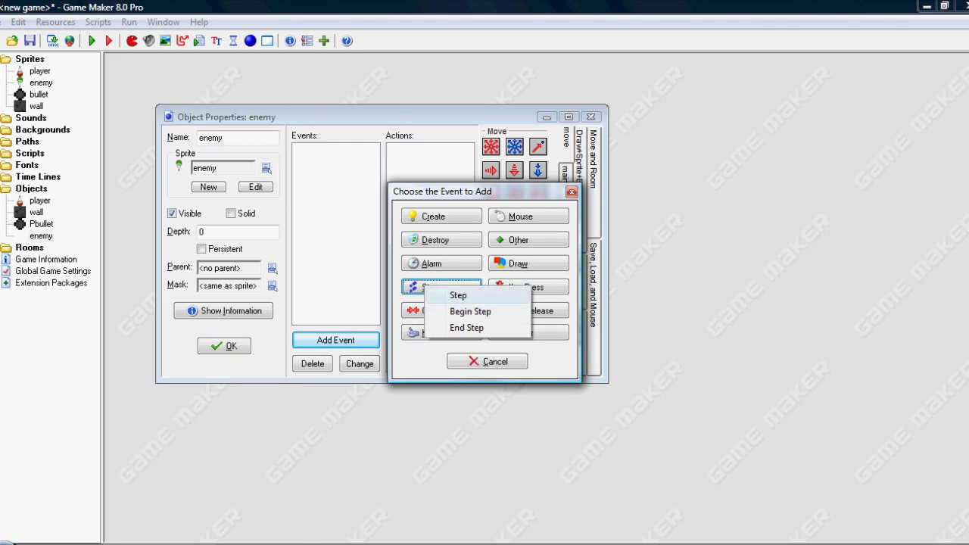
{"action": "left_click", "coordinate": [458, 294]}
{"action": "left_click", "coordinate": [564, 176]}
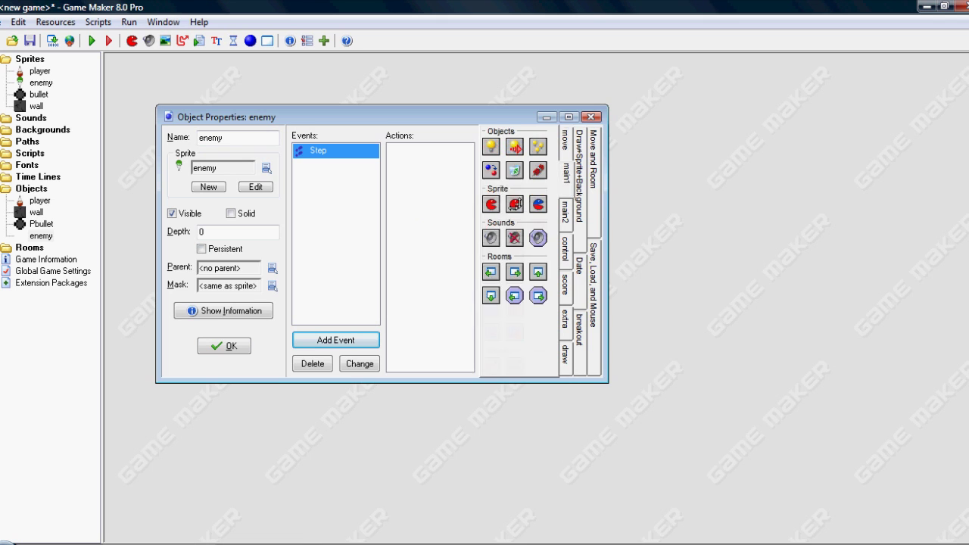
{"action": "left_click", "coordinate": [565, 213]}
{"action": "left_click", "coordinate": [565, 247]}
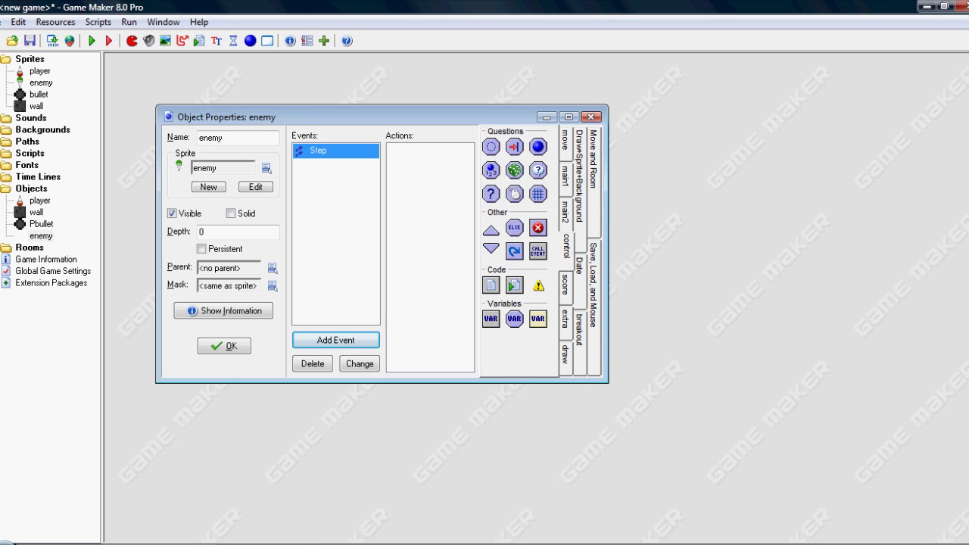
{"action": "left_click", "coordinate": [564, 140]}
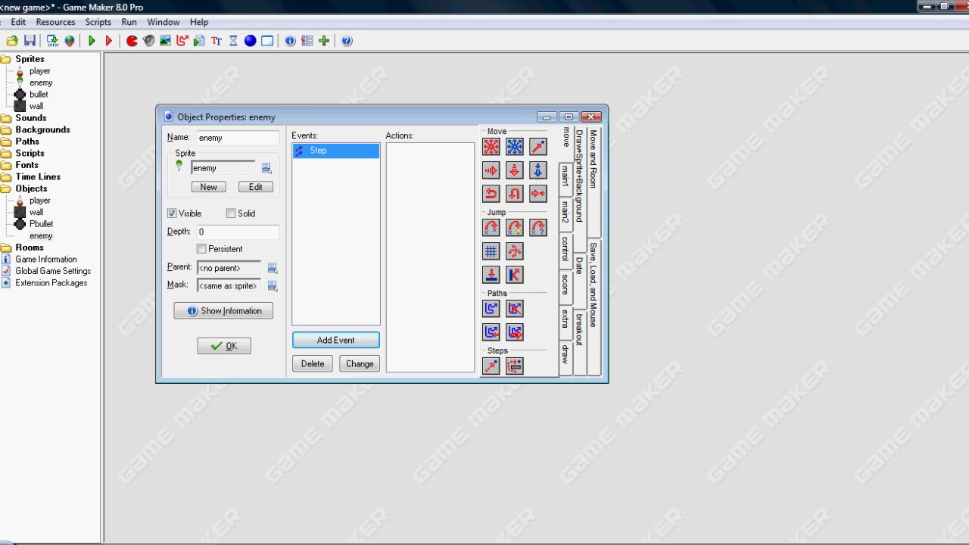
Add a Move Fixed action to the enemy's Step event with the left, stop and right directions and speed 5.
{"action": "left_click_drag", "start_coordinate": [492, 147], "coordinate": [430, 204]}
{"action": "left_click", "coordinate": [538, 324]}
{"action": "left_click", "coordinate": [555, 324]}
{"action": "left_click", "coordinate": [573, 325]}
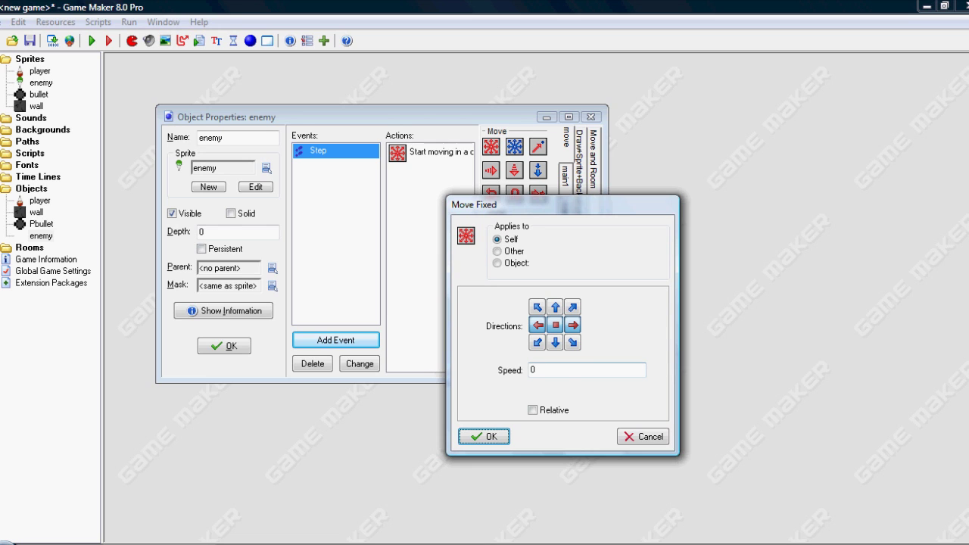
{"action": "double_click", "coordinate": [534, 370]}
{"action": "type", "text": "5"}
{"action": "key", "text": "Return"}
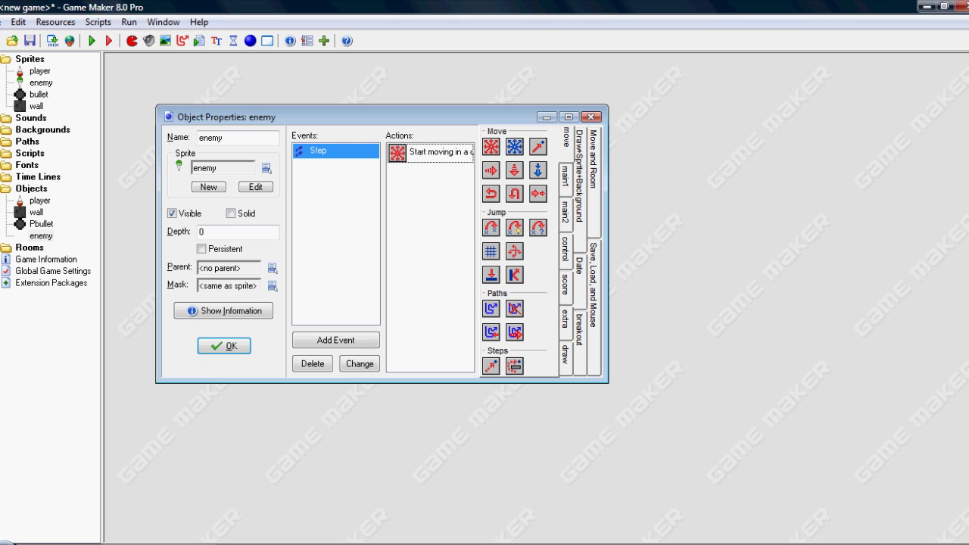
{"action": "double_click", "coordinate": [432, 152]}
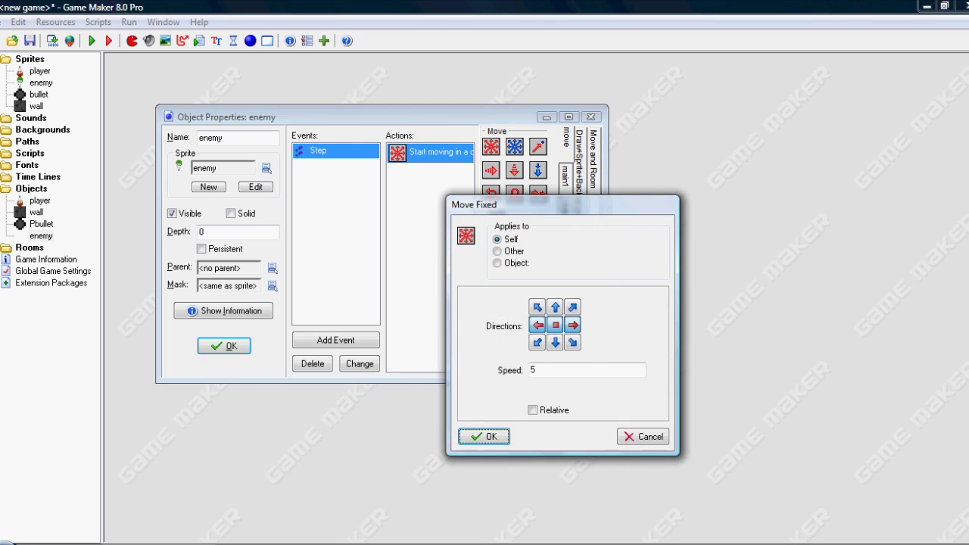
{"action": "left_click", "coordinate": [642, 435]}
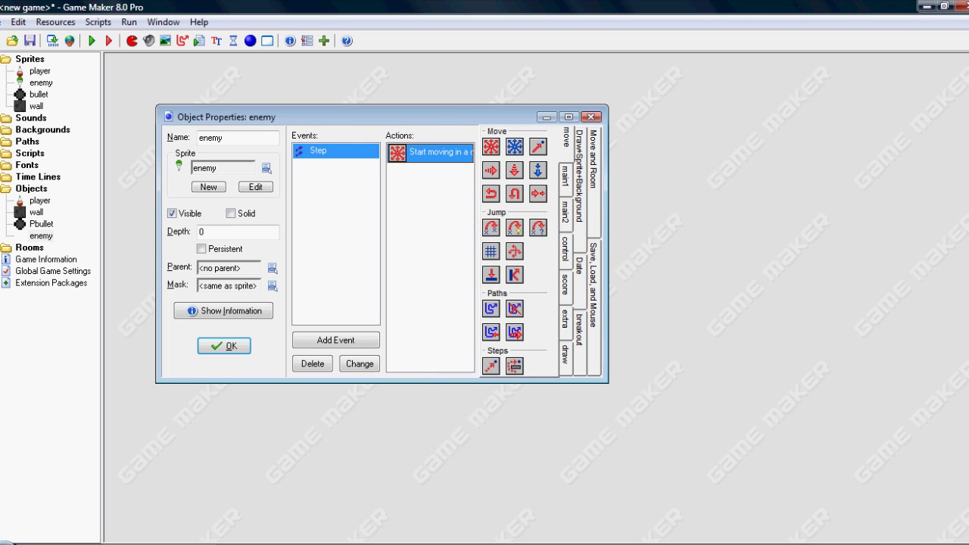
{"action": "double_click", "coordinate": [432, 152]}
{"action": "left_click", "coordinate": [643, 436]}
Add a Test Chance action with 10 sides to the enemy's Step event.
{"action": "left_click", "coordinate": [565, 175]}
{"action": "left_click", "coordinate": [565, 212]}
{"action": "left_click", "coordinate": [564, 246]}
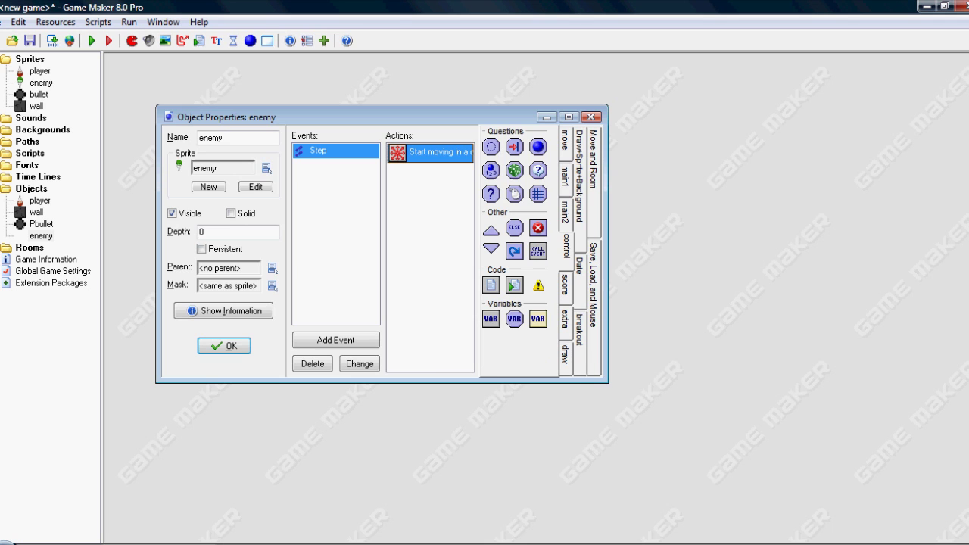
{"action": "left_click_drag", "start_coordinate": [514, 171], "coordinate": [428, 172]}
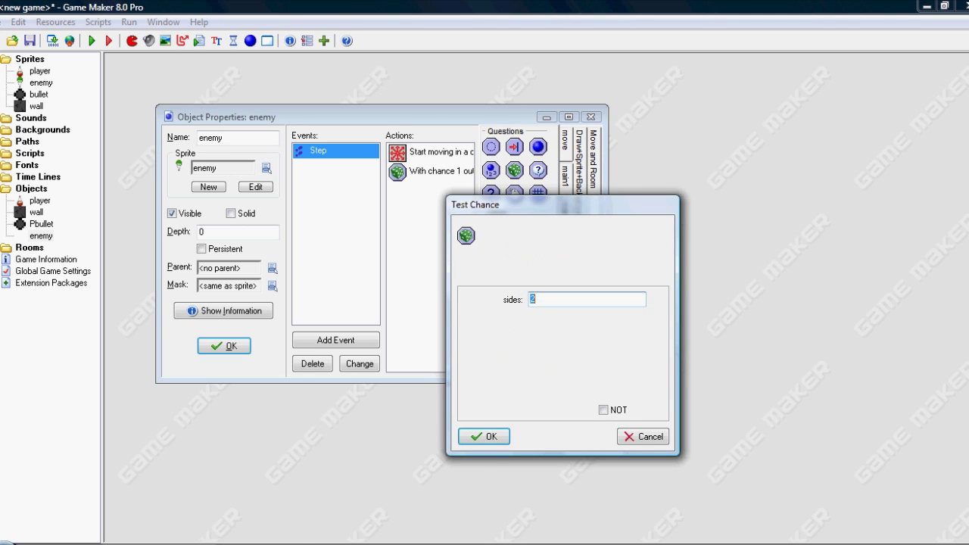
{"action": "type", "text": "10"}
{"action": "key", "text": "Return"}
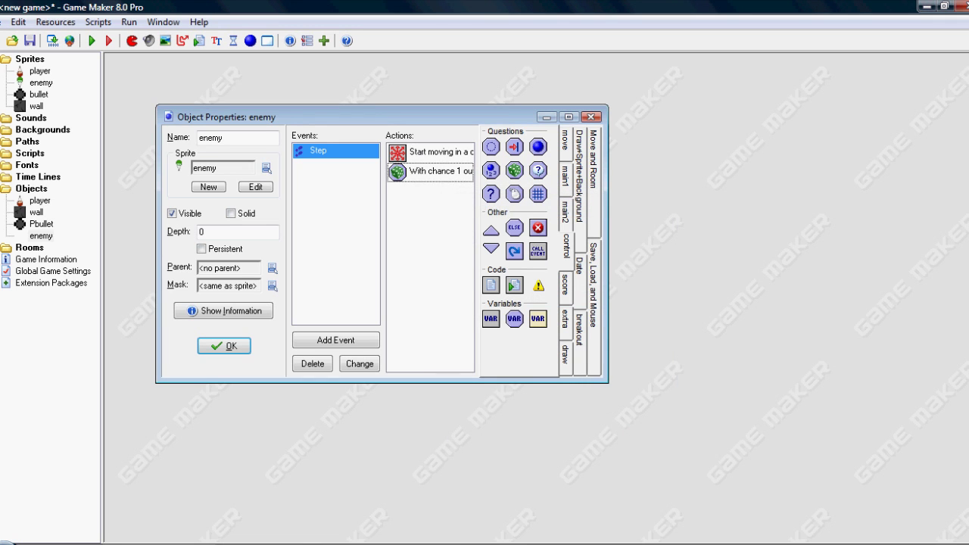
Reorder the enemy's Step actions so Test Chance comes before Move Fixed, check both actions' settings, and close the object.
{"action": "left_click", "coordinate": [430, 250]}
{"action": "left_click_drag", "start_coordinate": [429, 153], "coordinate": [431, 177]}
{"action": "double_click", "coordinate": [430, 153]}
{"action": "key", "text": "Return"}
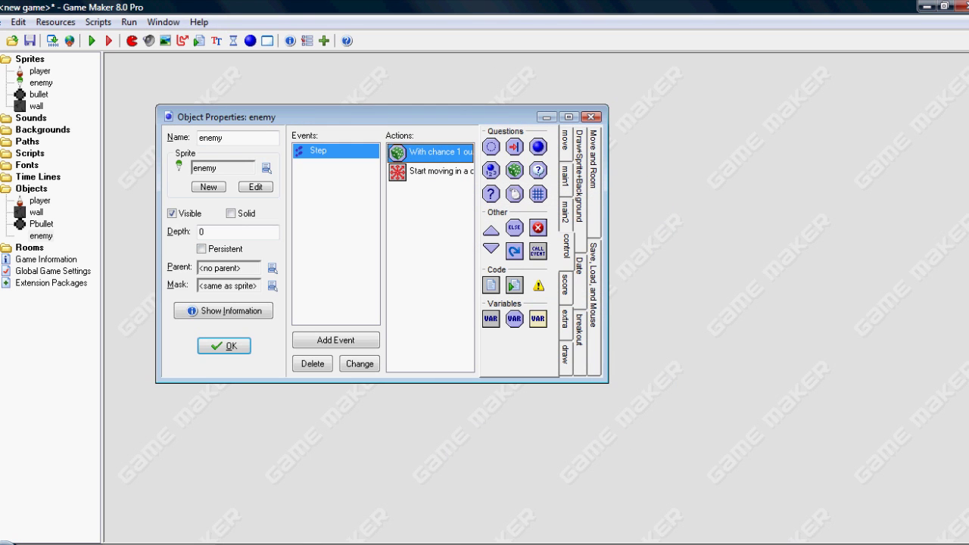
{"action": "double_click", "coordinate": [430, 171]}
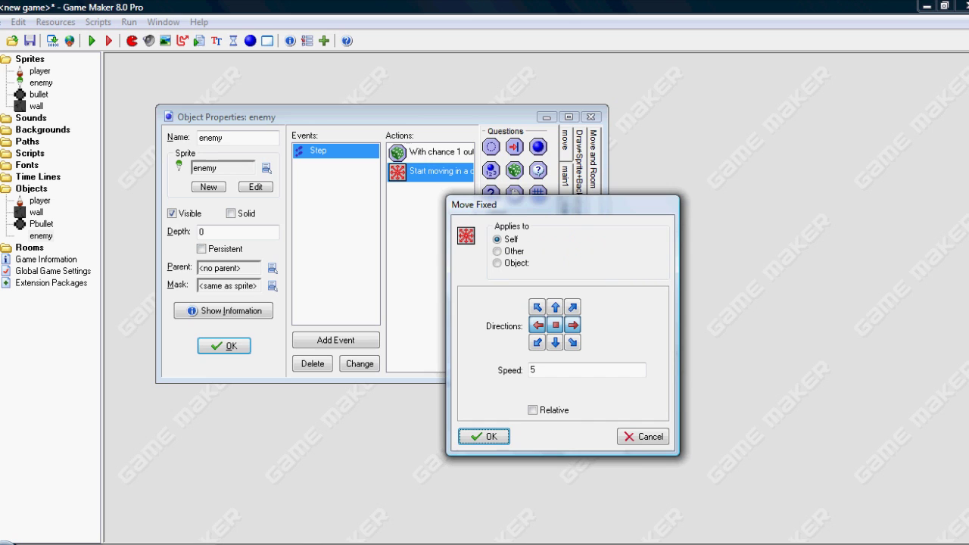
{"action": "left_click", "coordinate": [489, 434]}
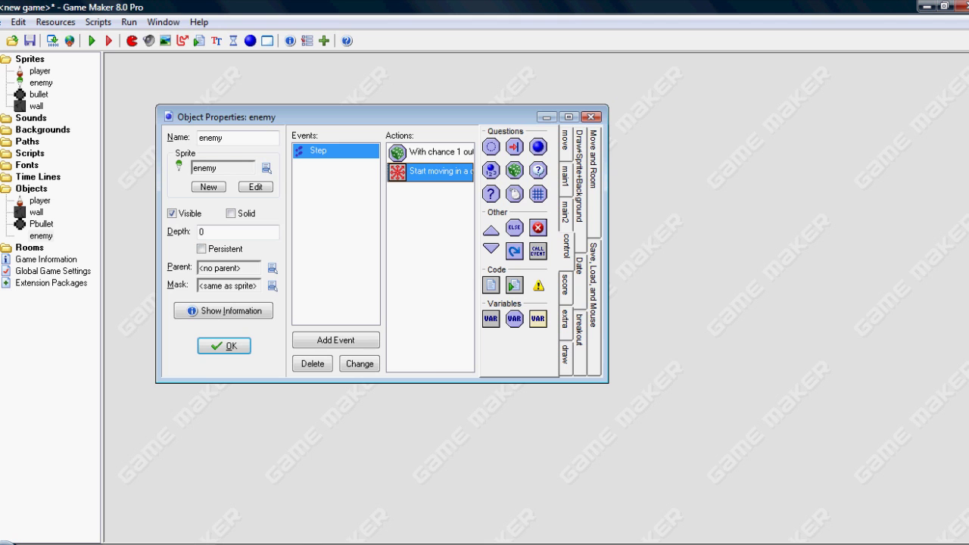
{"action": "left_click", "coordinate": [224, 345]}
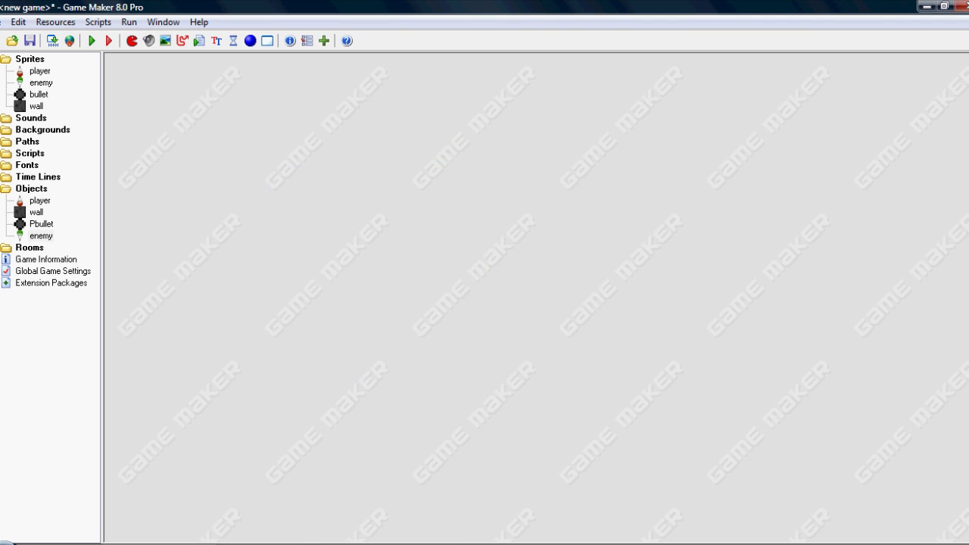
Create a new object named "Ebullet" and assign the bullet sprite to it.
{"action": "right_click", "coordinate": [41, 188]}
{"action": "left_click", "coordinate": [86, 195]}
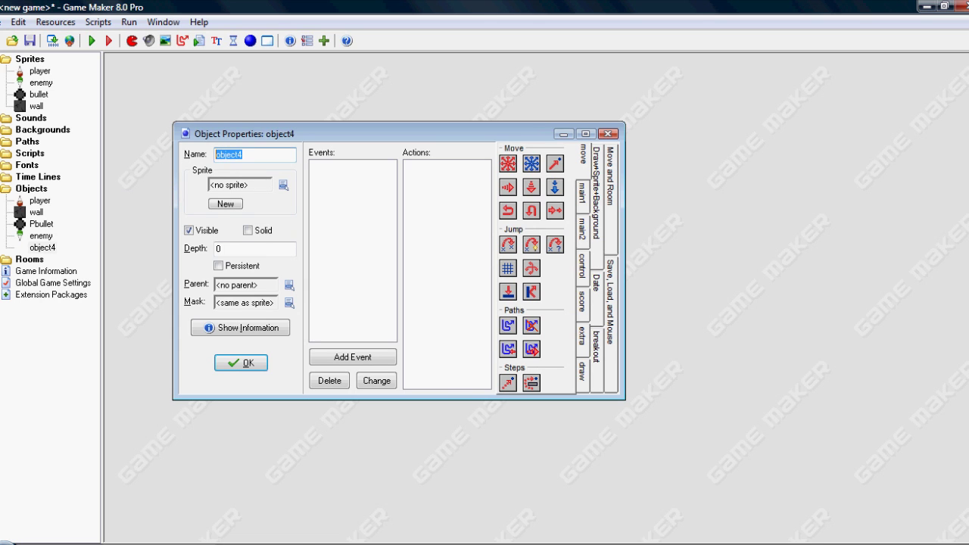
{"action": "type", "text": "Ebullet"}
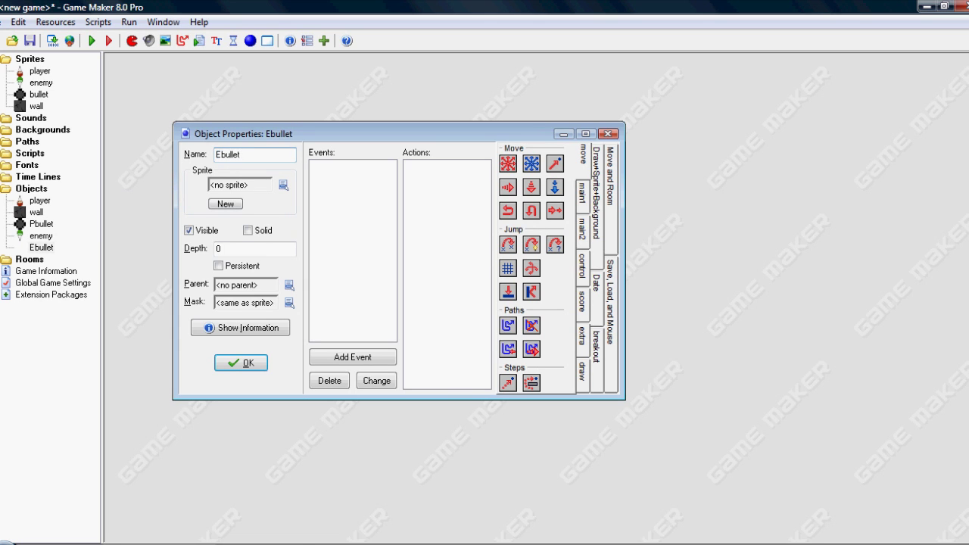
{"action": "left_click", "coordinate": [283, 185]}
{"action": "left_click", "coordinate": [333, 231]}
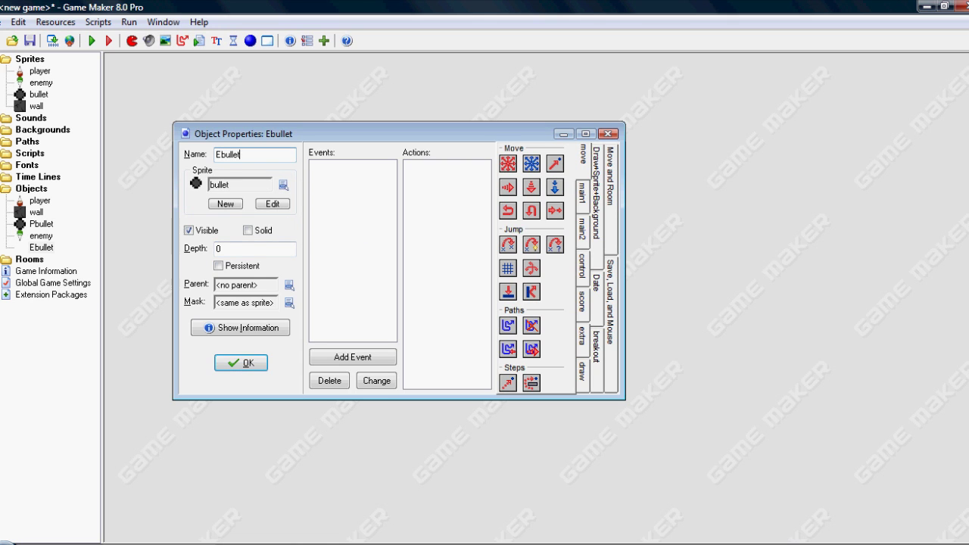
{"action": "key", "text": "Return"}
Delete the empty Ebullet object.
{"action": "right_click", "coordinate": [34, 243]}
{"action": "left_click", "coordinate": [63, 324]}
{"action": "left_click", "coordinate": [457, 307]}
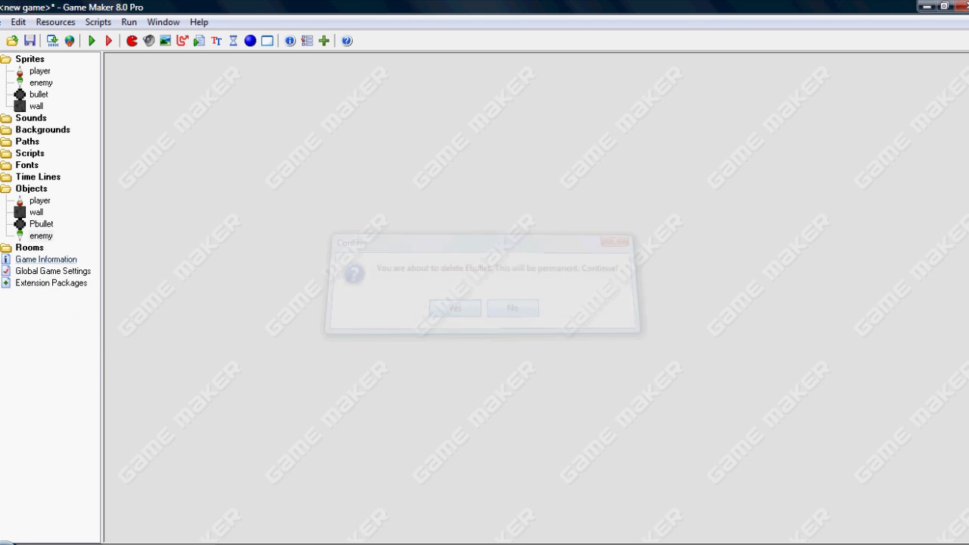
Duplicate the Pbullet object and name the copy "Ebullet".
{"action": "right_click", "coordinate": [31, 225]}
{"action": "left_click", "coordinate": [66, 247]}
{"action": "key", "text": "shift+End"}
{"action": "type", "text": "Ebullet"}
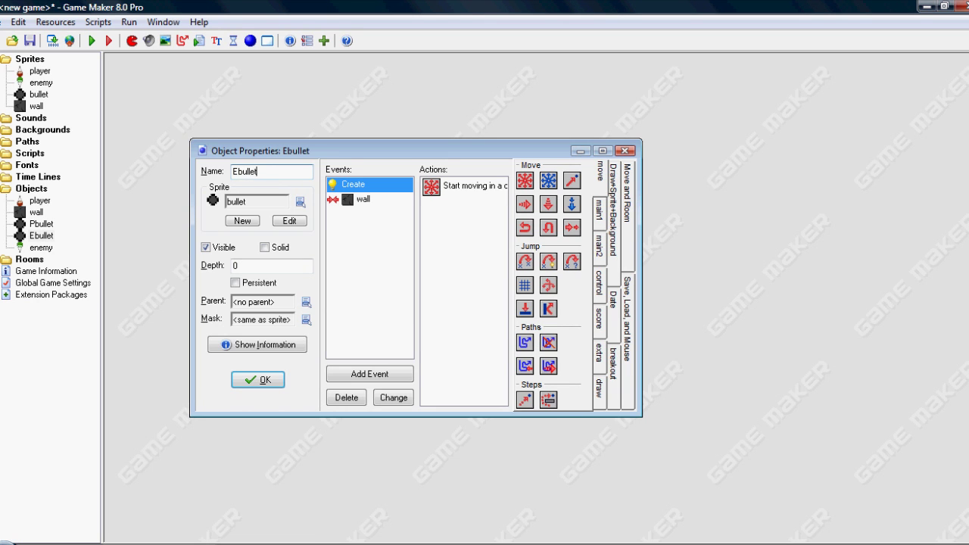
Set the direction of the Move Fixed action in Ebullet's Create event to down only, and close the object.
{"action": "double_click", "coordinate": [458, 186]}
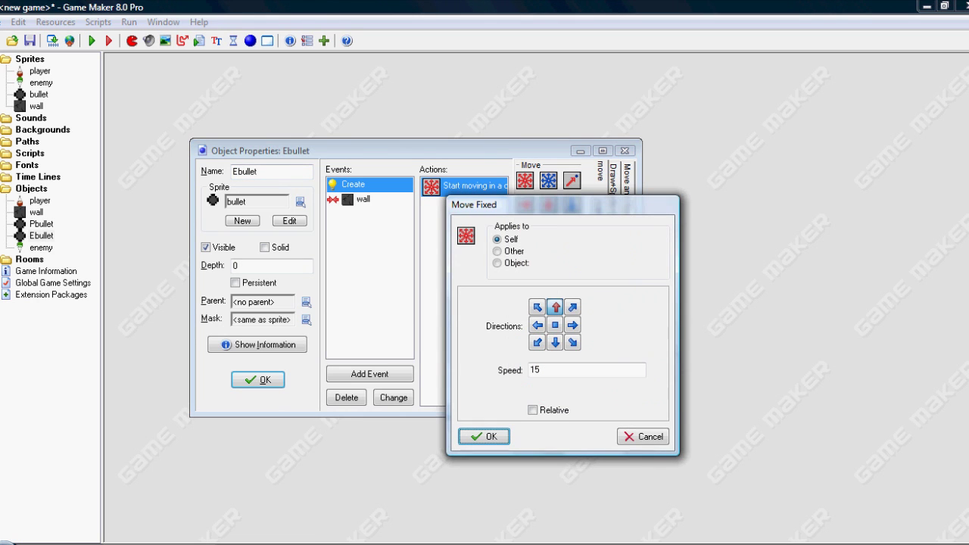
{"action": "left_click", "coordinate": [555, 307]}
{"action": "left_click", "coordinate": [555, 343]}
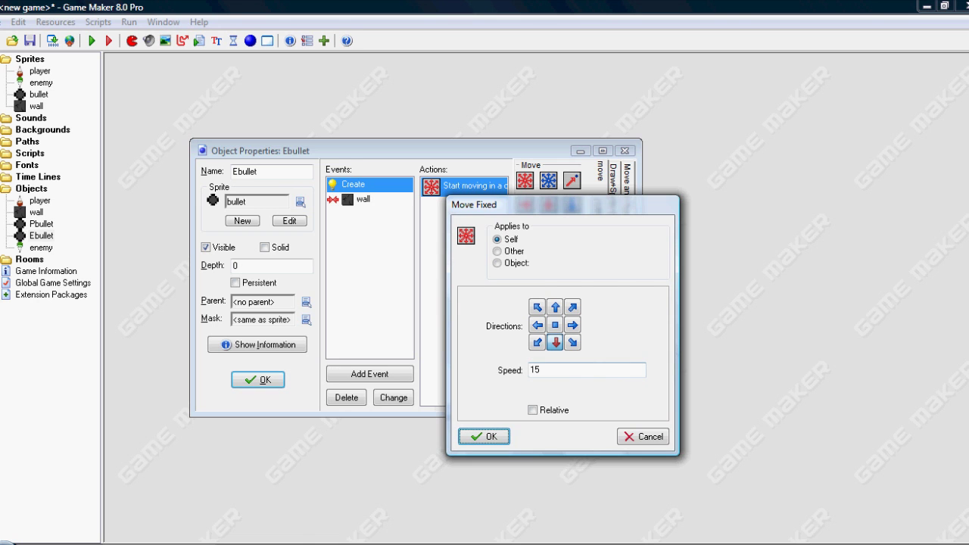
{"action": "left_click", "coordinate": [484, 436]}
{"action": "left_click", "coordinate": [257, 379]}
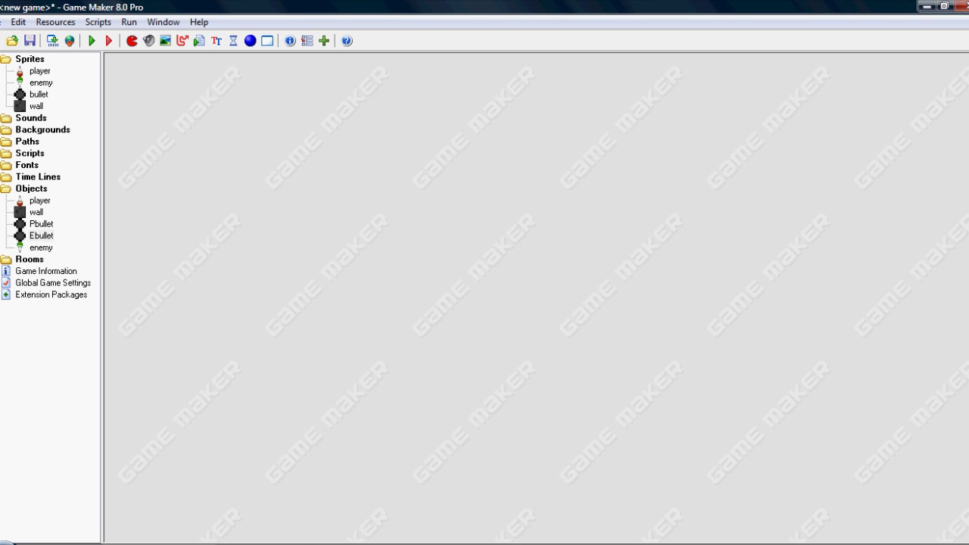
Reopen the enemy object and add a Test Chance action with 30 sides at the end of its Step event.
{"action": "double_click", "coordinate": [41, 248]}
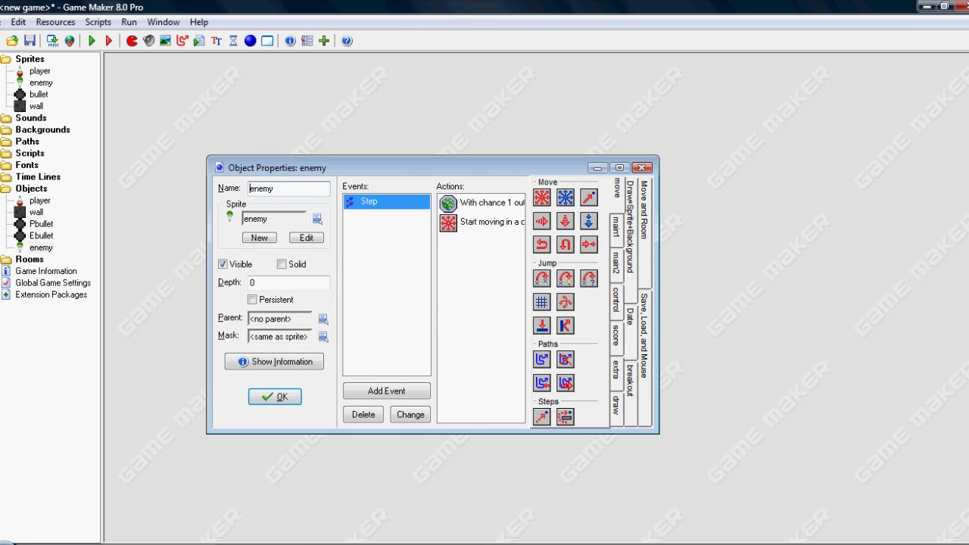
{"action": "left_click", "coordinate": [616, 228]}
{"action": "left_click", "coordinate": [616, 264]}
{"action": "left_click", "coordinate": [616, 300]}
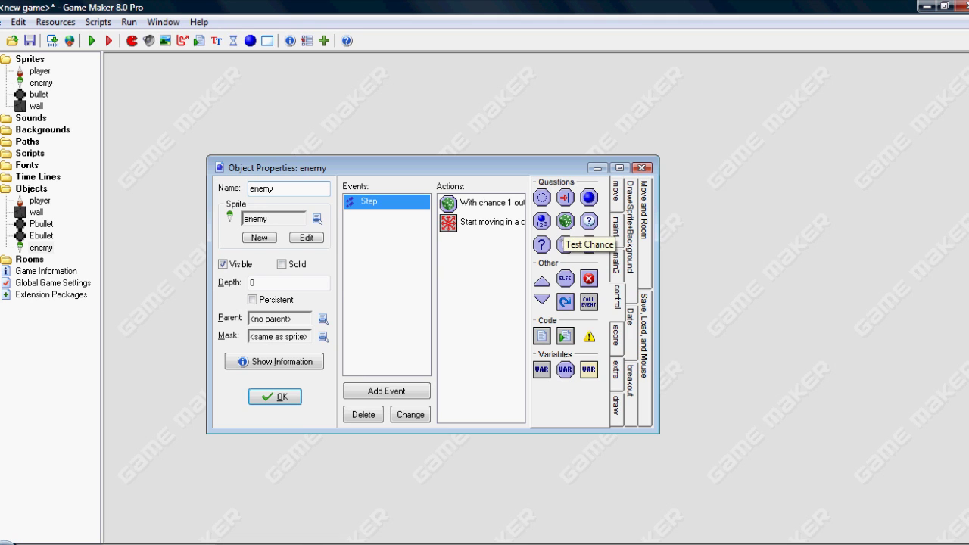
{"action": "left_click_drag", "start_coordinate": [565, 221], "coordinate": [477, 241]}
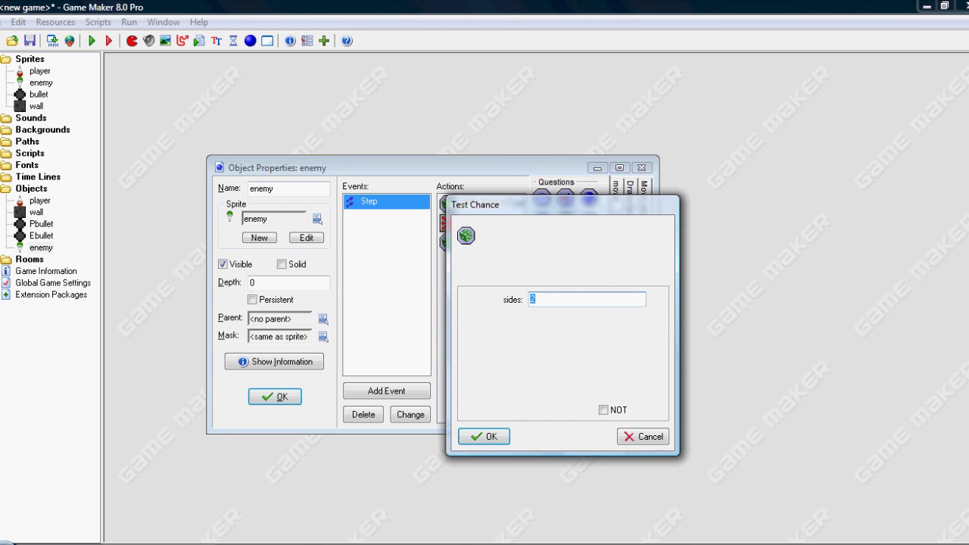
{"action": "type", "text": "30"}
{"action": "key", "text": "Return"}
Add a Create Instance action for Ebullet at a relative position after the enemy's second Test Chance, and close the object.
{"action": "left_click", "coordinate": [616, 224]}
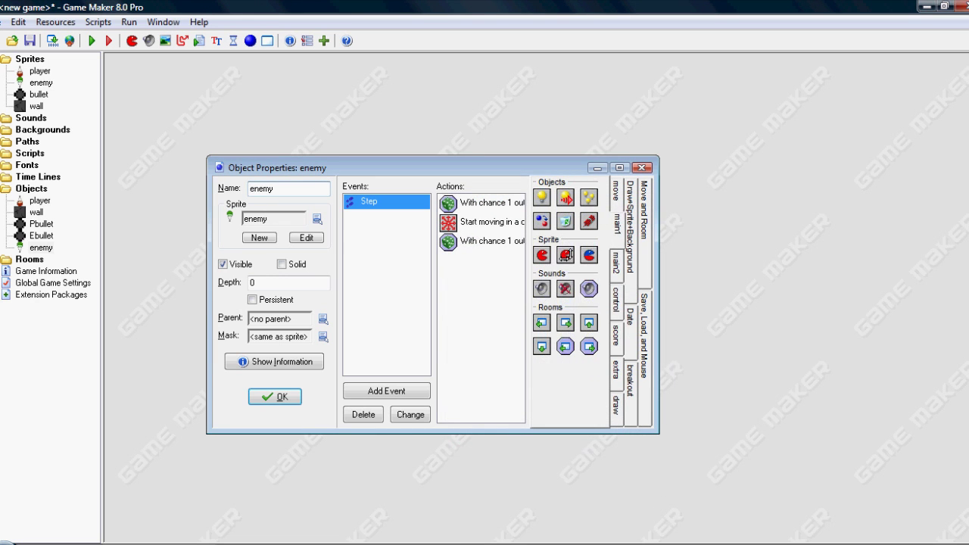
{"action": "left_click_drag", "start_coordinate": [541, 197], "coordinate": [476, 260]}
{"action": "left_click", "coordinate": [656, 298]}
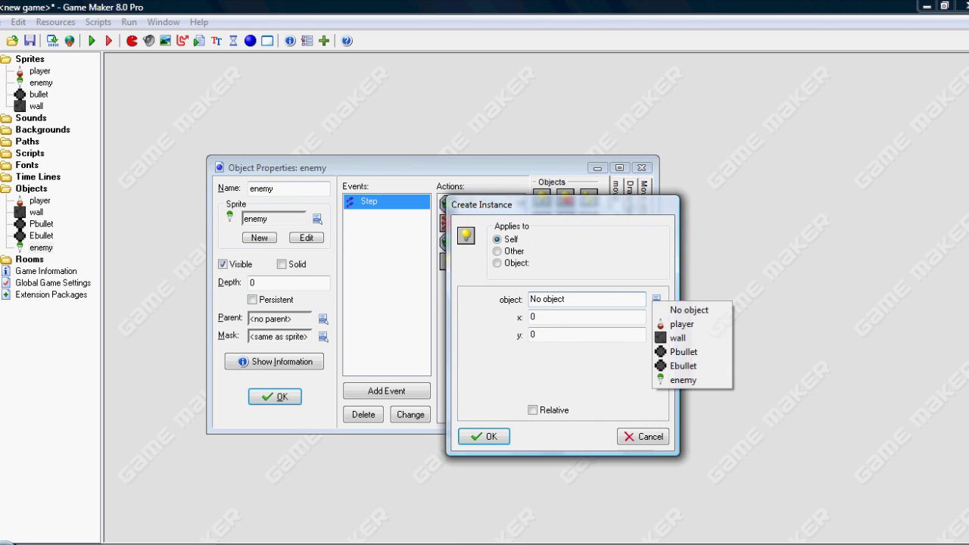
{"action": "left_click", "coordinate": [683, 365]}
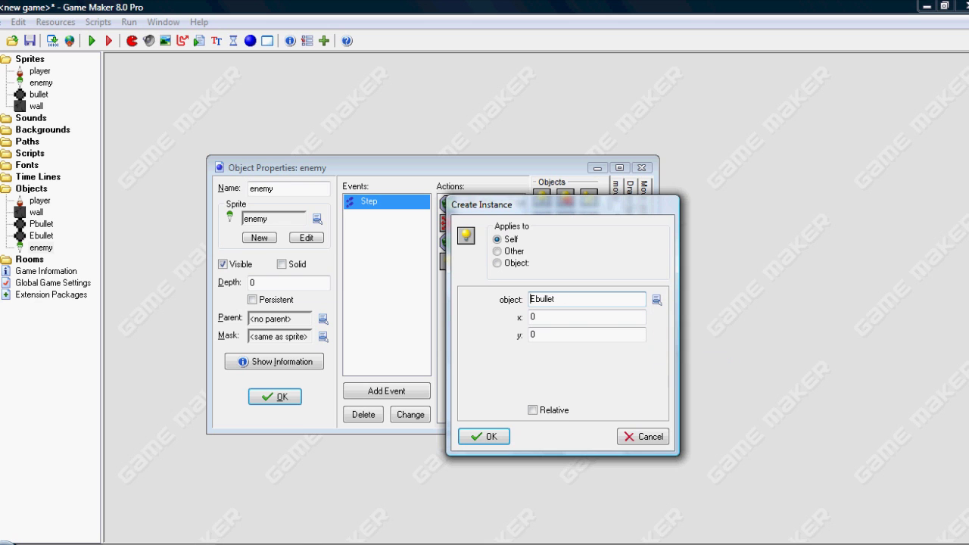
{"action": "left_click", "coordinate": [532, 409]}
{"action": "left_click", "coordinate": [484, 437]}
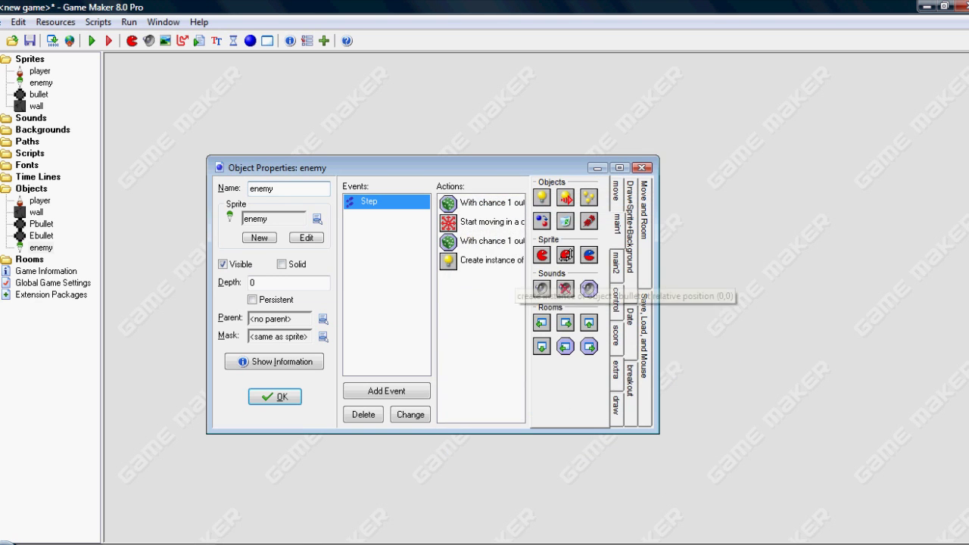
{"action": "double_click", "coordinate": [477, 242]}
{"action": "left_click", "coordinate": [485, 436]}
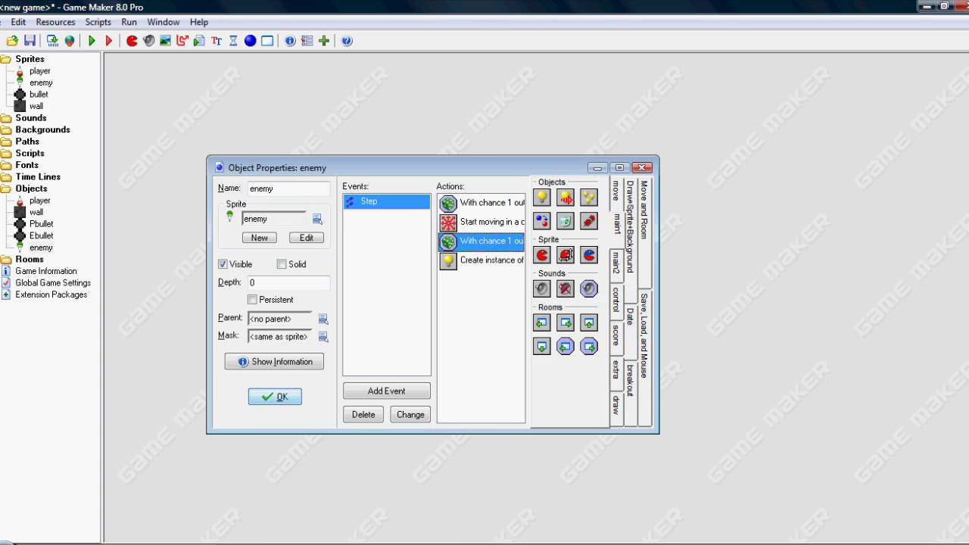
{"action": "left_click", "coordinate": [275, 397]}
Open the player object and add a Key Press event for Space.
{"action": "double_click", "coordinate": [40, 201]}
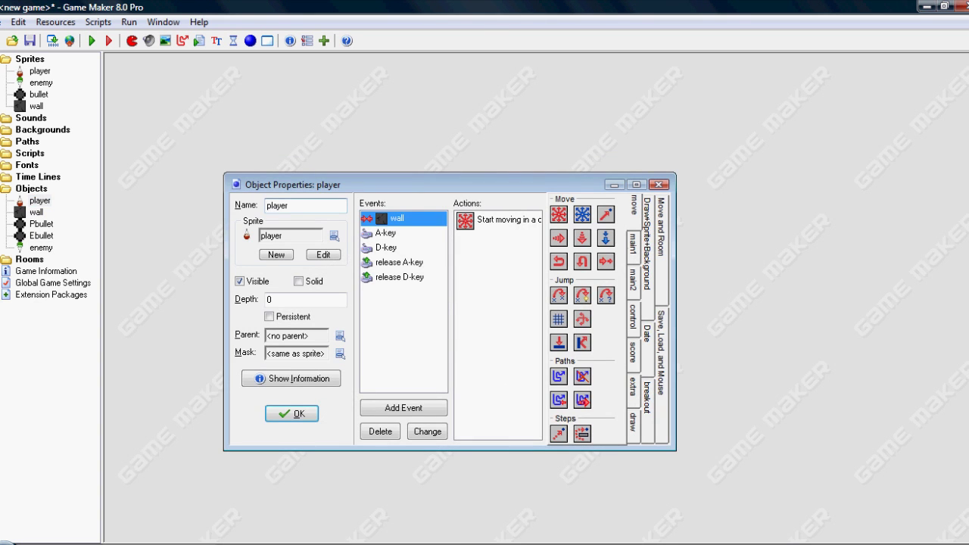
{"action": "left_click", "coordinate": [403, 408]}
{"action": "left_click", "coordinate": [527, 287]}
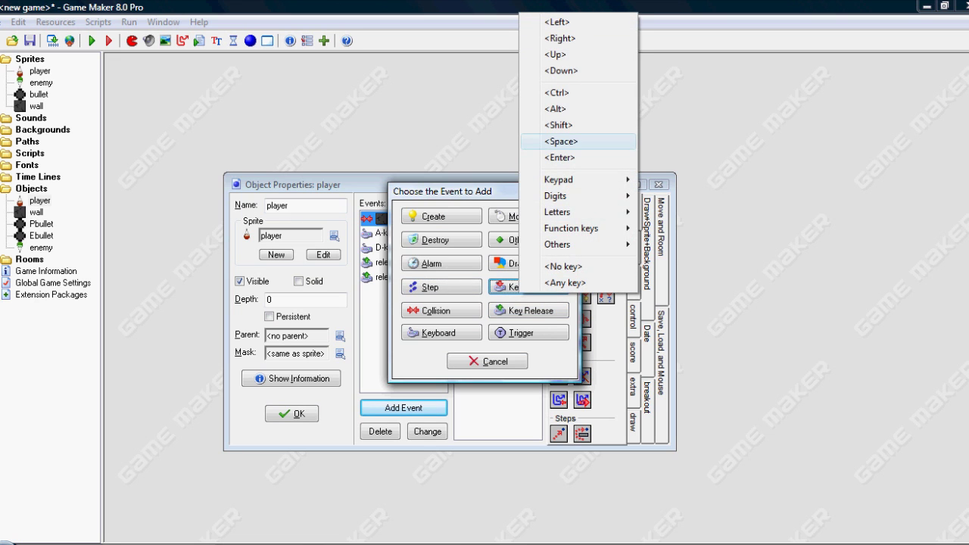
{"action": "left_click", "coordinate": [561, 141]}
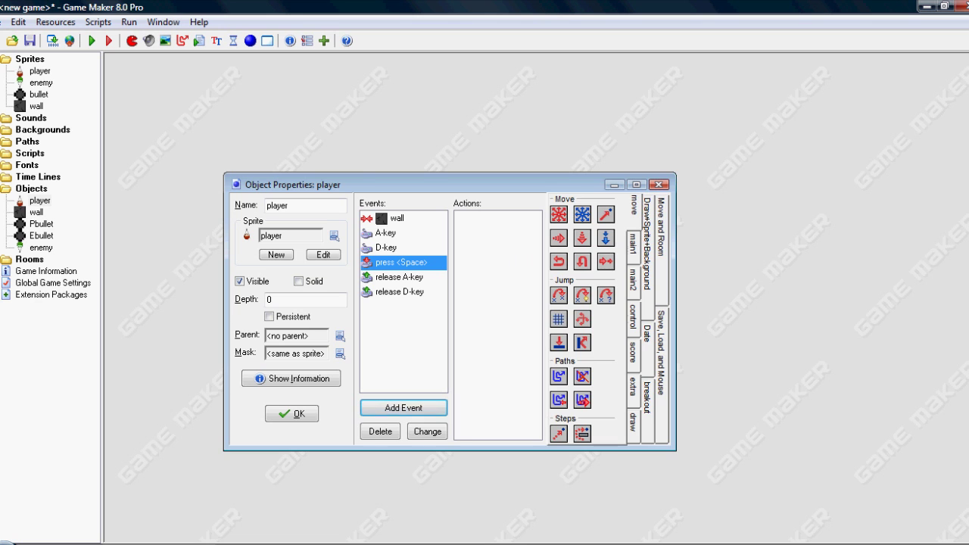
Add a Create Instance action for Pbullet at a relative position to the player's Space press event, and close the object.
{"action": "left_click", "coordinate": [633, 245]}
{"action": "left_click_drag", "start_coordinate": [559, 214], "coordinate": [498, 277]}
{"action": "left_click", "coordinate": [658, 298]}
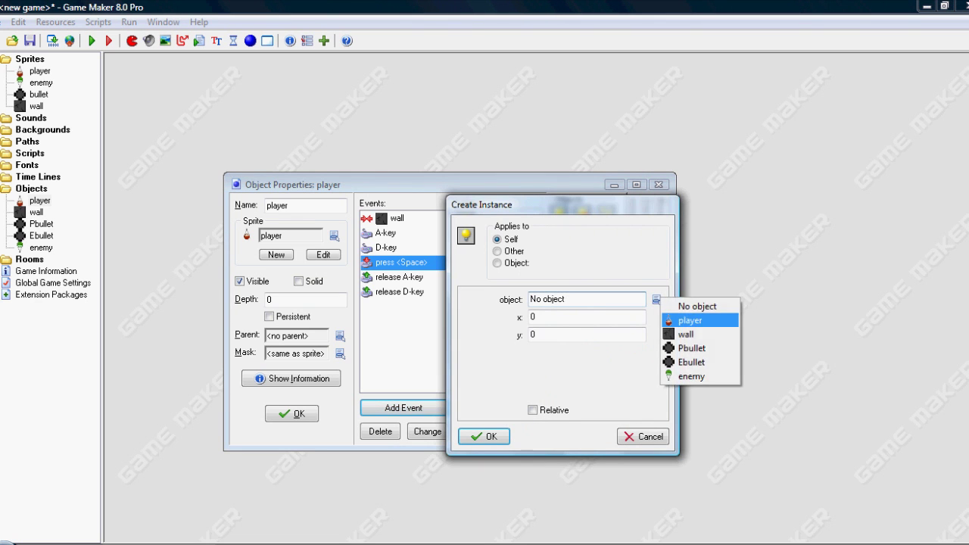
{"action": "left_click", "coordinate": [691, 348]}
{"action": "left_click", "coordinate": [532, 410]}
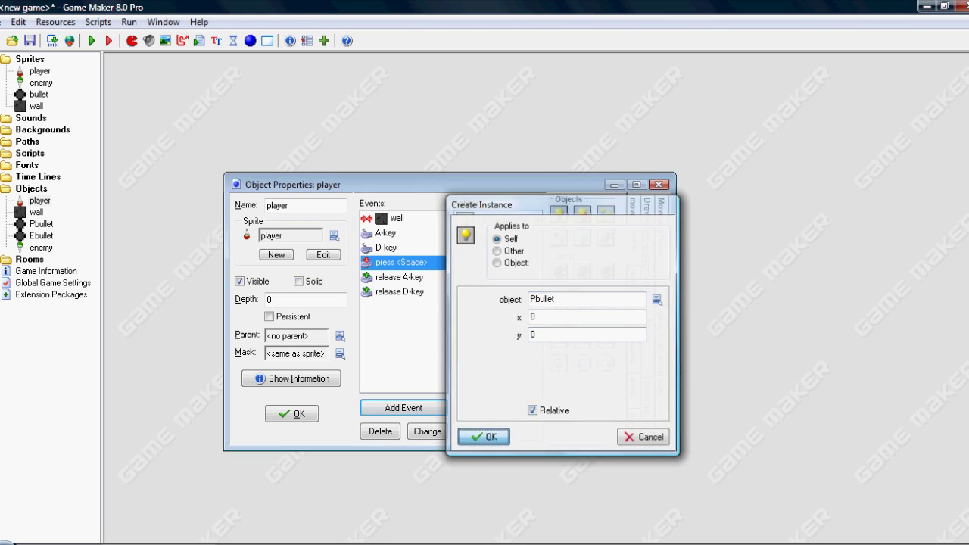
{"action": "left_click", "coordinate": [483, 437]}
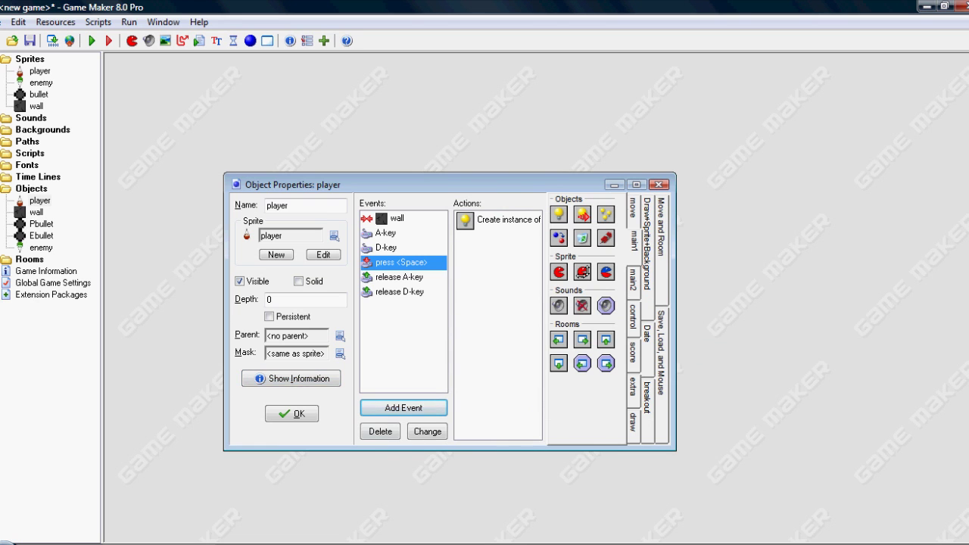
{"action": "left_click", "coordinate": [291, 413]}
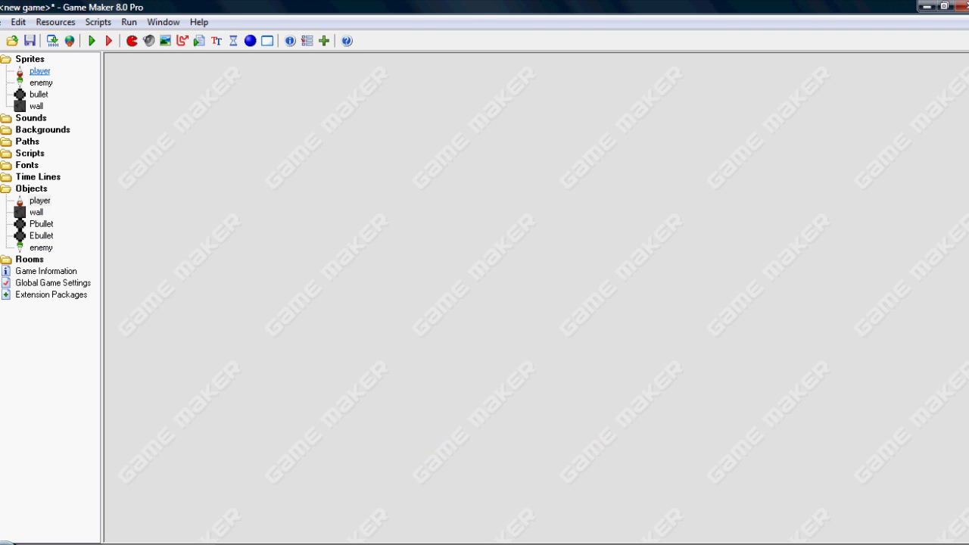
Reopen the enemy object and add a Check Object action for Pbullet at relative y -116 at the end of its Step event.
{"action": "double_click", "coordinate": [41, 247]}
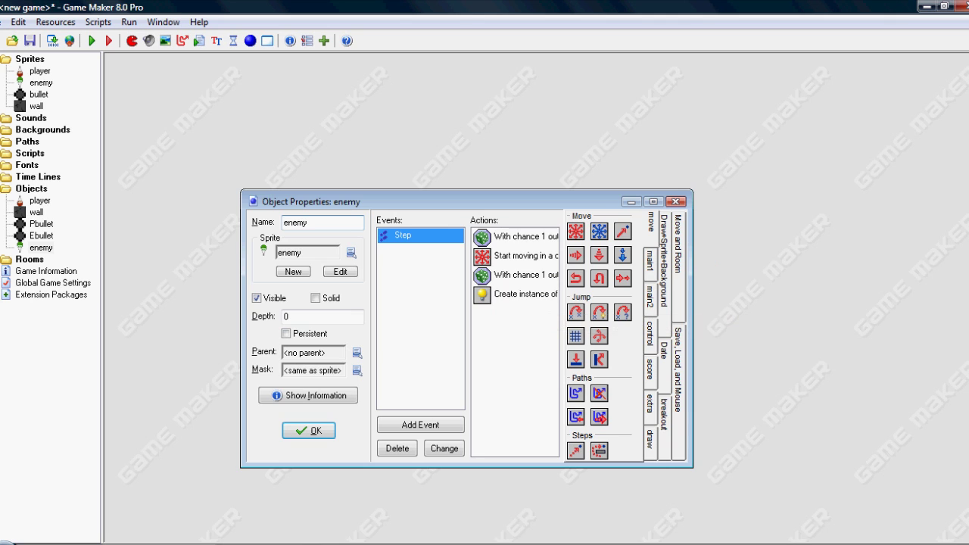
{"action": "left_click", "coordinate": [650, 334]}
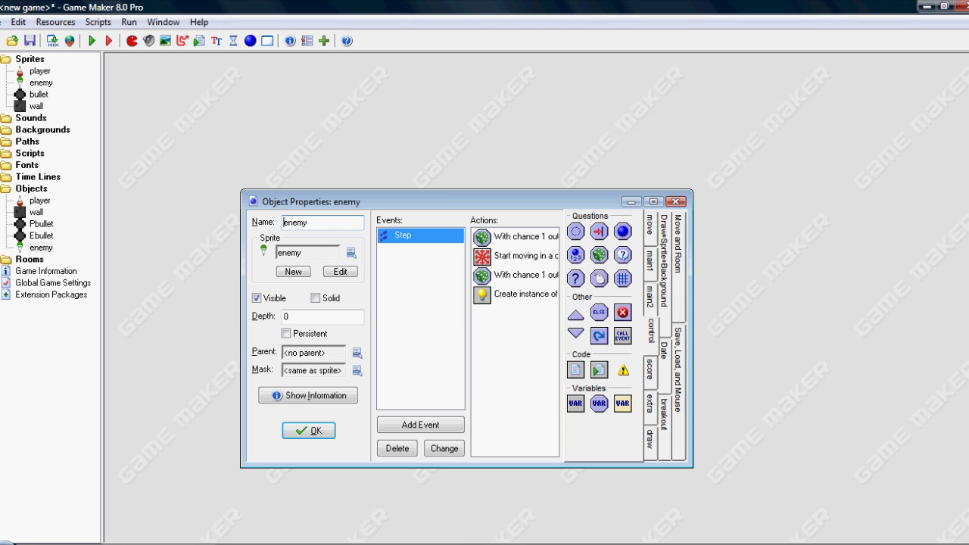
{"action": "left_click_drag", "start_coordinate": [621, 232], "coordinate": [514, 340]}
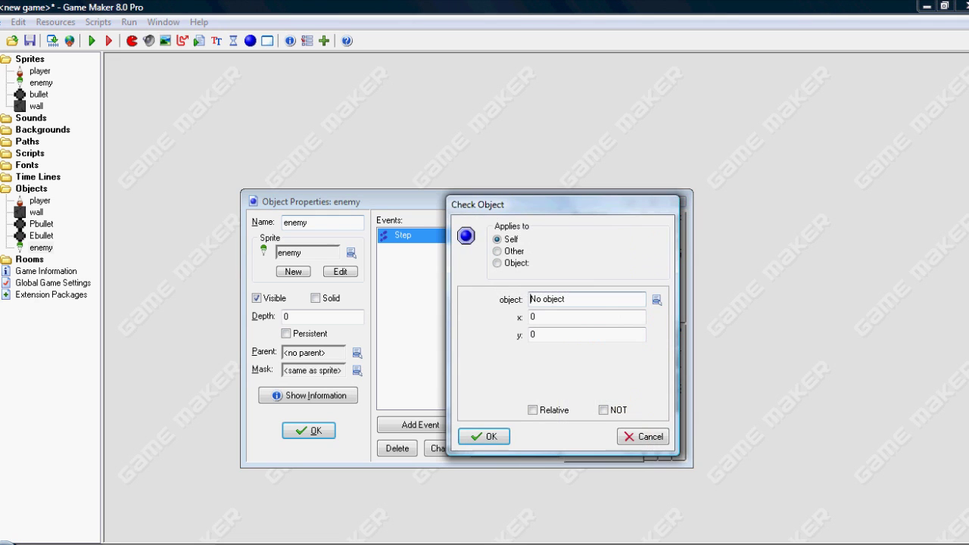
{"action": "left_click_drag", "start_coordinate": [568, 204], "coordinate": [812, 209]}
{"action": "left_click", "coordinate": [900, 304]}
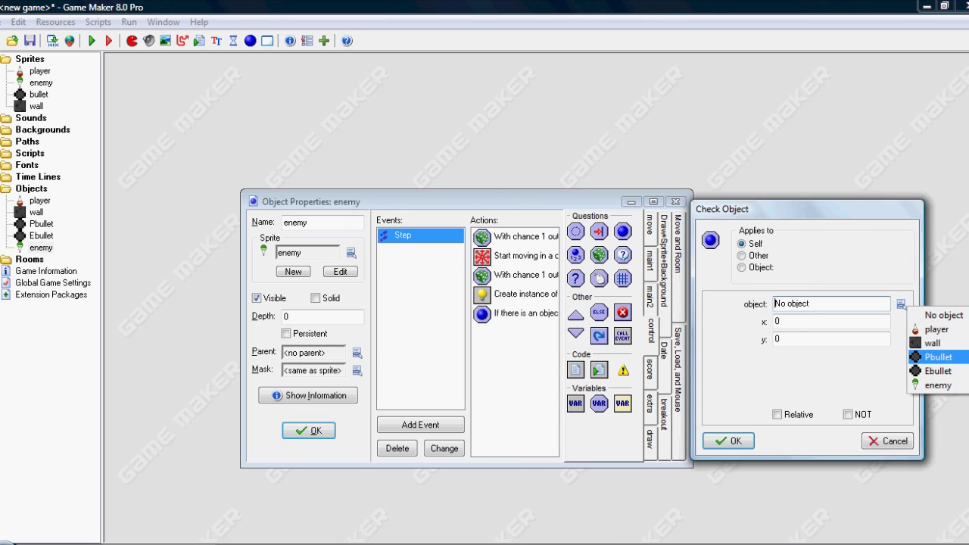
{"action": "left_click", "coordinate": [939, 357]}
{"action": "double_click", "coordinate": [779, 339]}
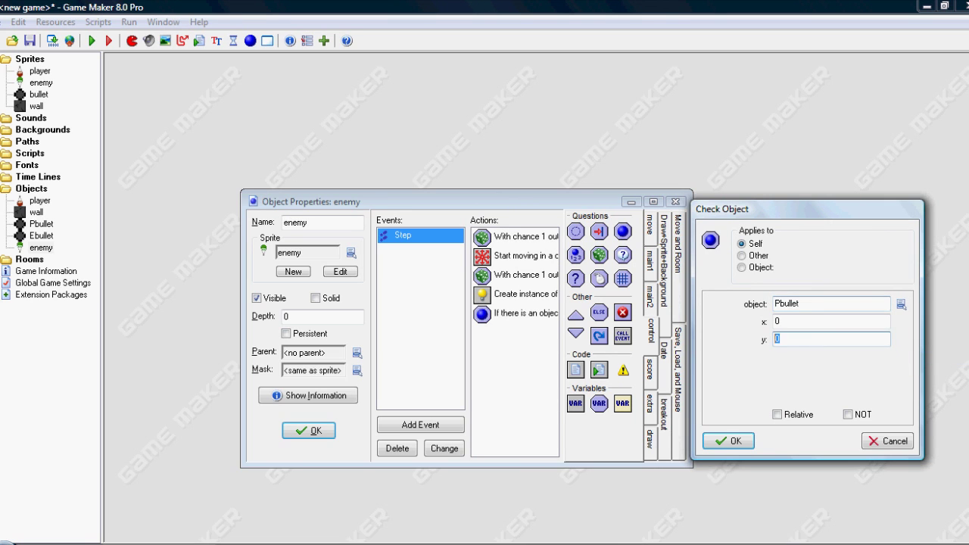
{"action": "type", "text": "-116"}
{"action": "left_click", "coordinate": [777, 414]}
{"action": "left_click", "coordinate": [728, 441]}
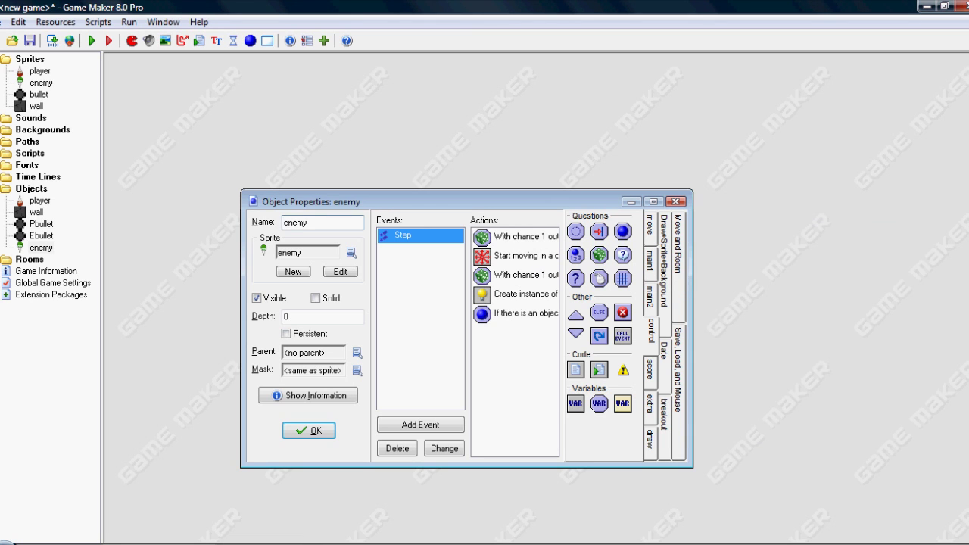
{"action": "double_click", "coordinate": [522, 313]}
{"action": "left_click", "coordinate": [728, 441]}
Copy the enemy's Move Fixed action to the end of the Step event, after the Check Object action, and close the object.
{"action": "left_click", "coordinate": [543, 258]}
{"action": "key", "text": "ctrl+c"}
{"action": "left_click", "coordinate": [526, 313]}
{"action": "key", "text": "ctrl+v"}
{"action": "left_click_drag", "start_coordinate": [527, 314], "coordinate": [527, 349]}
{"action": "double_click", "coordinate": [524, 333]}
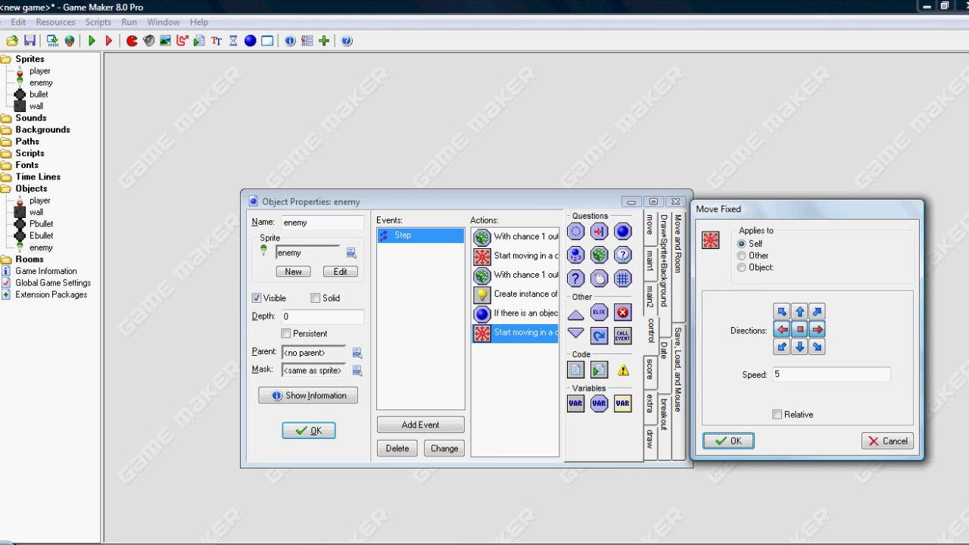
{"action": "left_click", "coordinate": [728, 440]}
{"action": "left_click", "coordinate": [308, 430]}
Save the game in the Examples folder under the file name TopDownShooterT.
{"action": "left_click", "coordinate": [29, 40]}
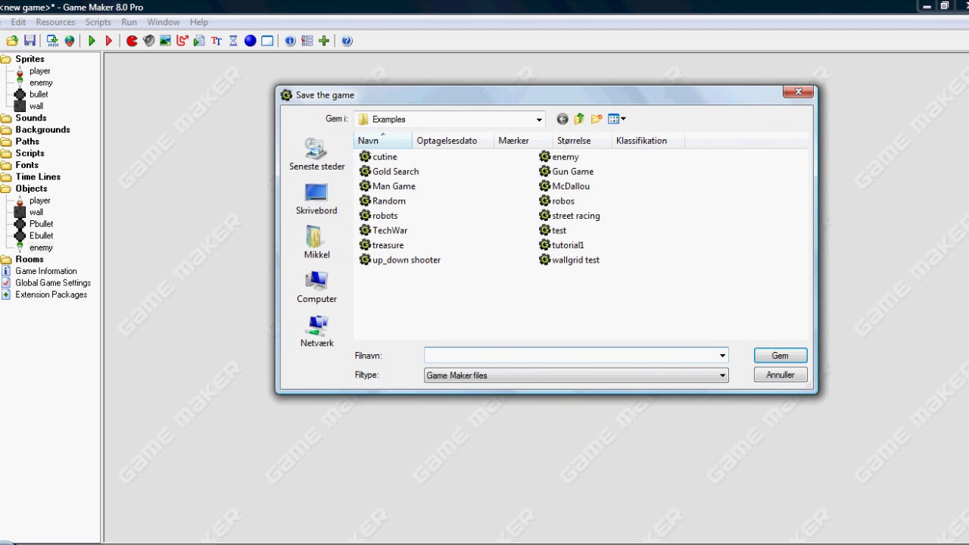
{"action": "type", "text": "TopDownShooterT"}
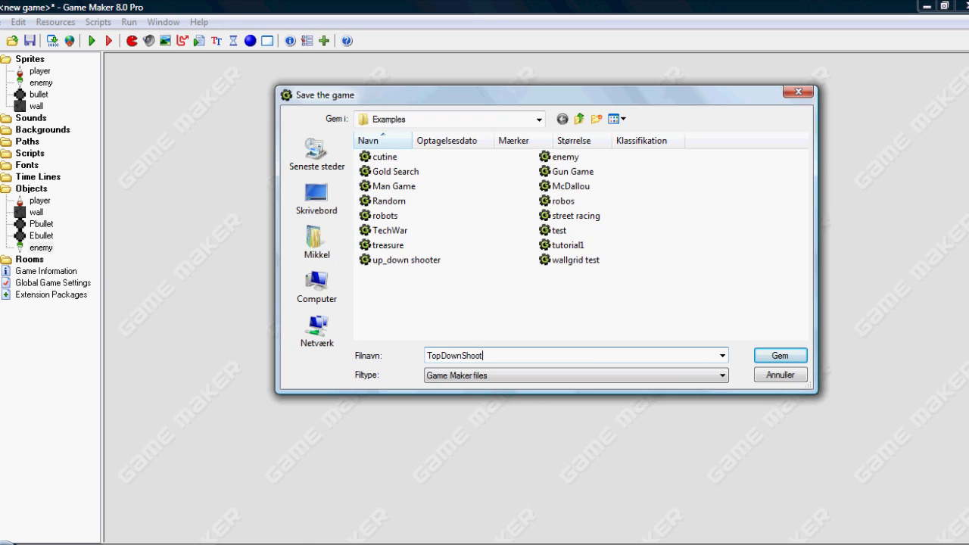